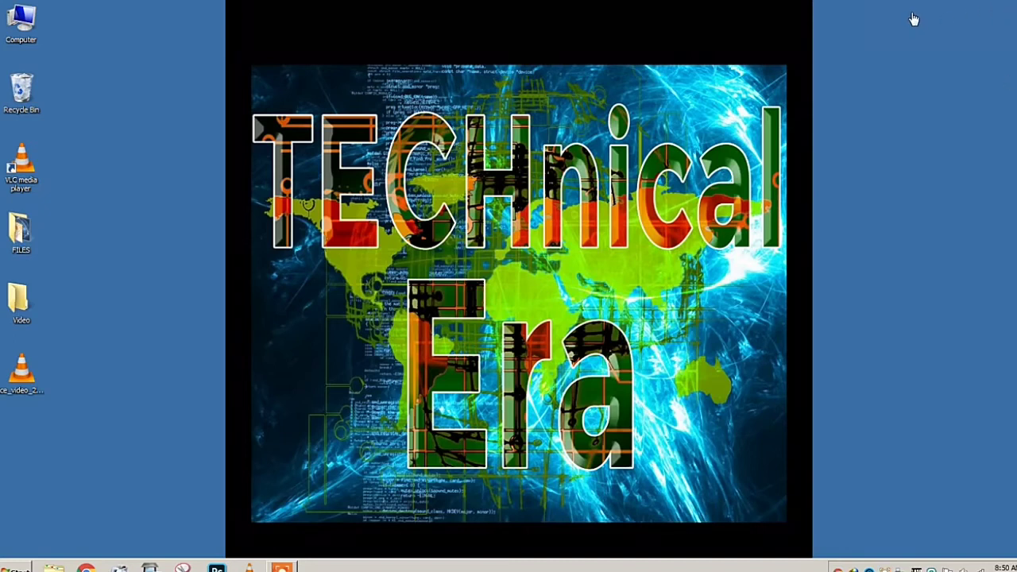
drag(240, 93, 814, 513)
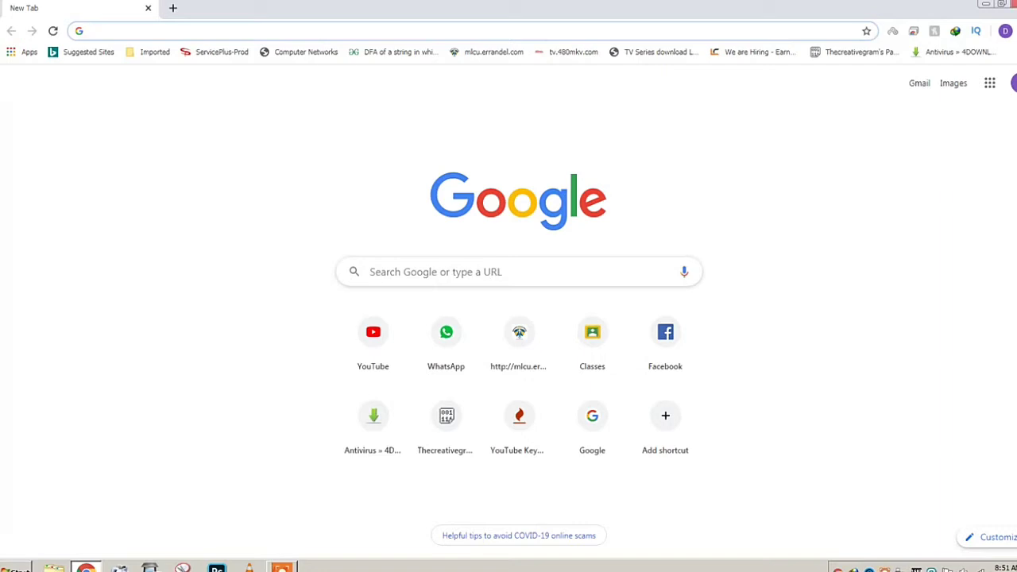
Step: Search Google for "foxit reader" and open the Download page of the Foxit Software result
text(foxi)
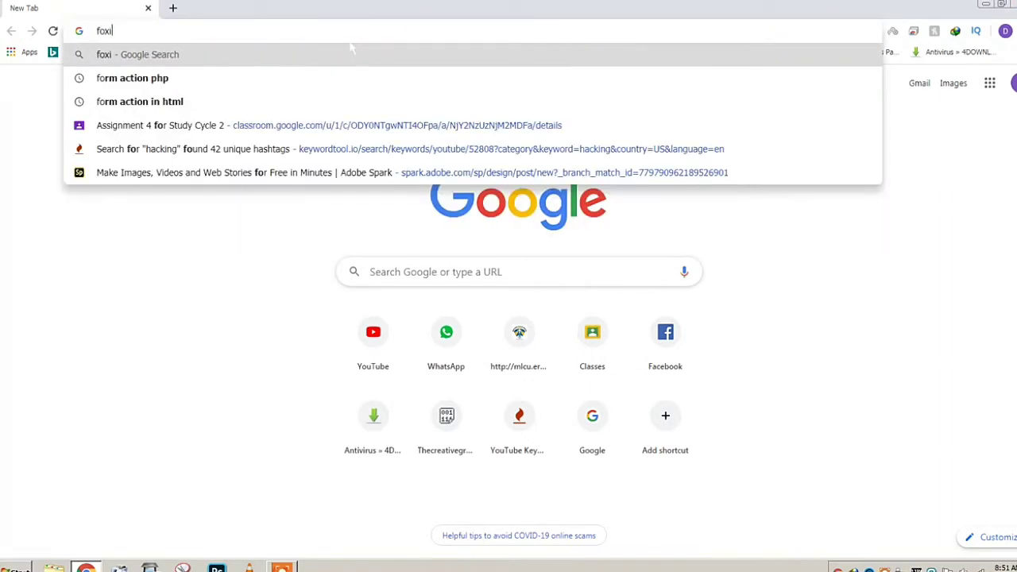
key(Down)
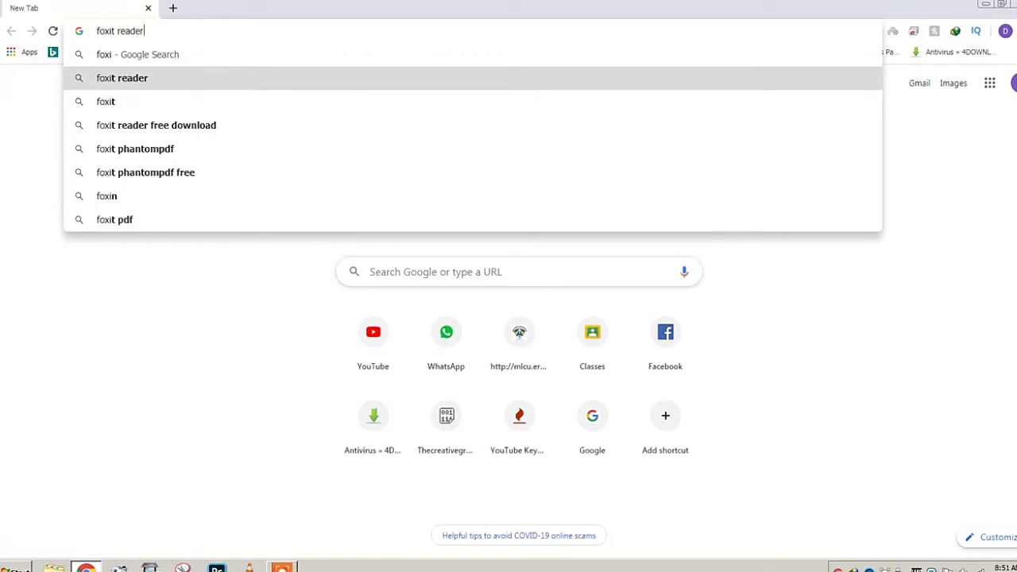
key(Return)
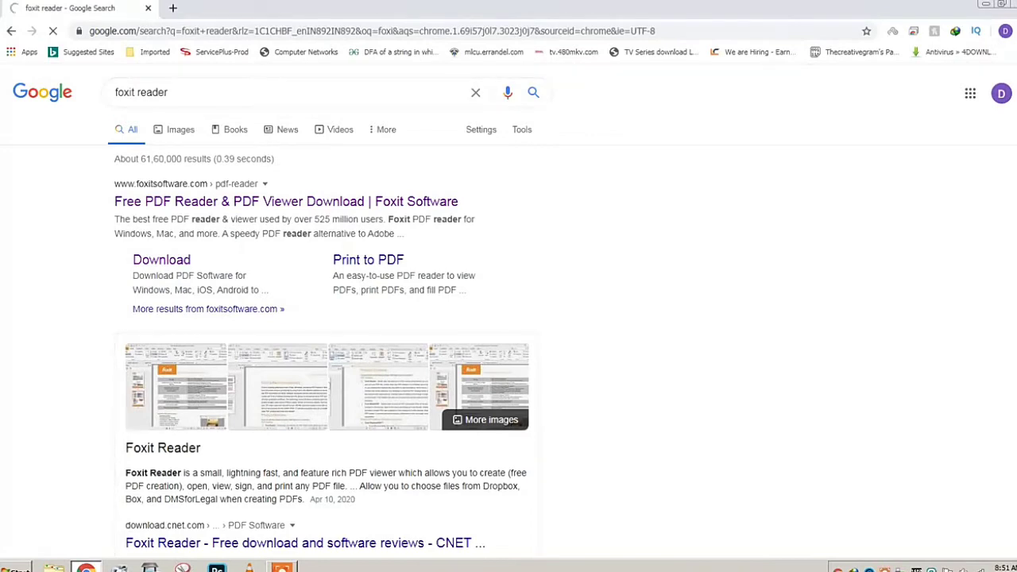
double_click(189, 260)
drag(198, 260, 114, 183)
click(643, 253)
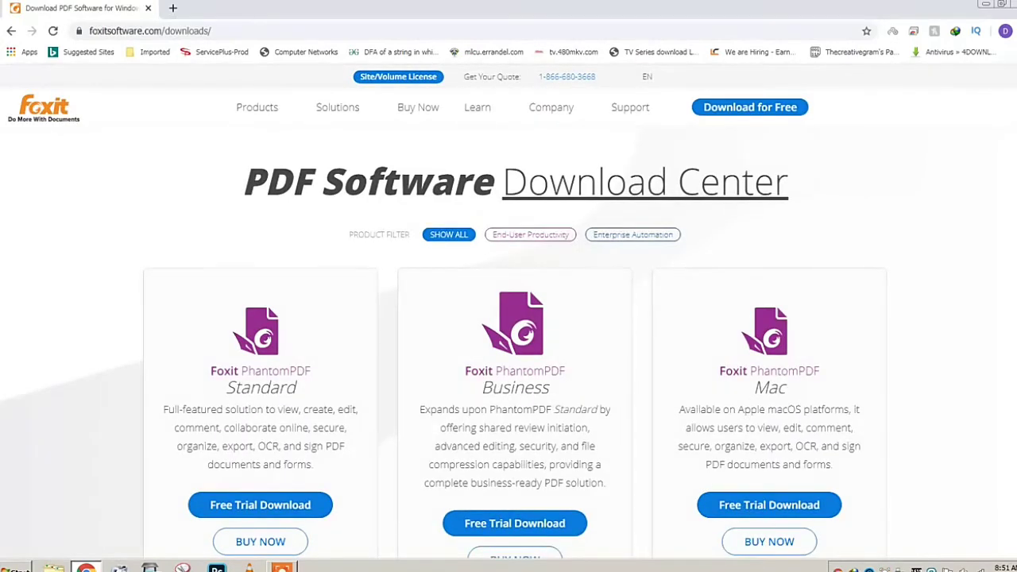
Step: Open the Foxit PhantomPDF Standard free trial download link in a new browser tab
scroll(512, 342, down, 2)
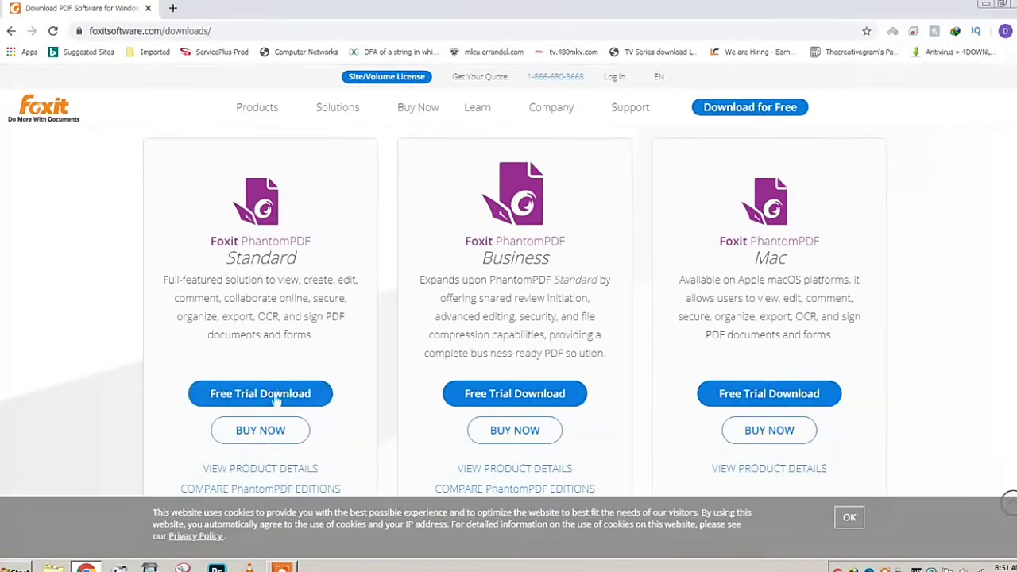
scroll(508, 318, up, 2)
scroll(509, 317, down, 2)
scroll(508, 318, down, 1)
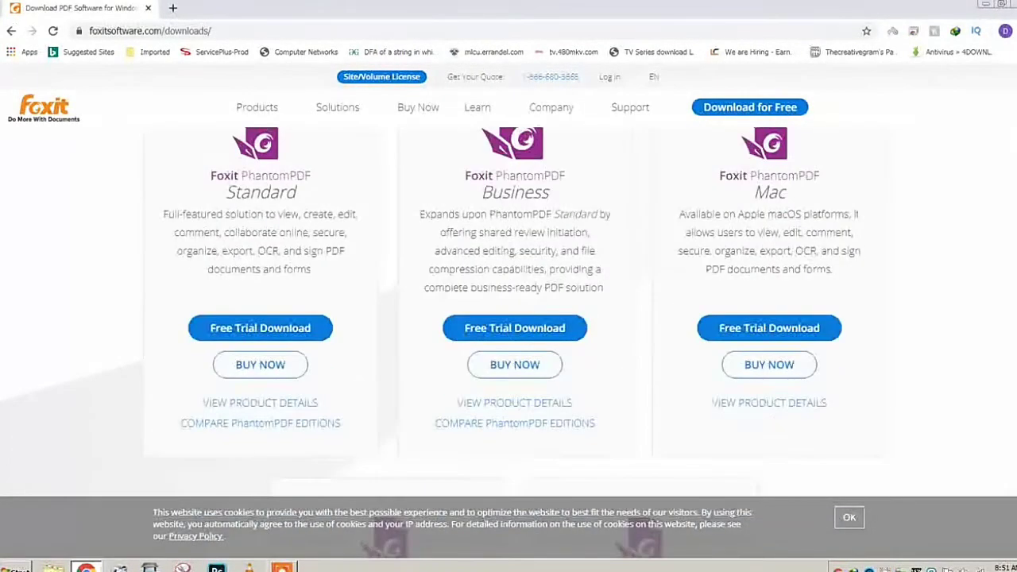
right_click(290, 336)
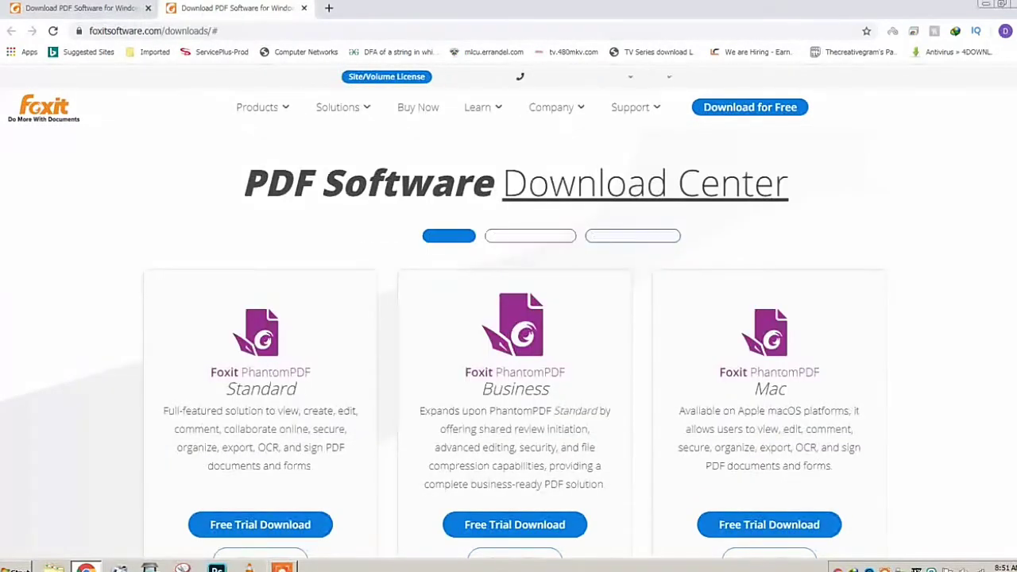
Step: Follow Download for Free in the new tab, look through the Foxit products offered, and close that tab
scroll(509, 318, down, 3)
scroll(508, 318, up, 3)
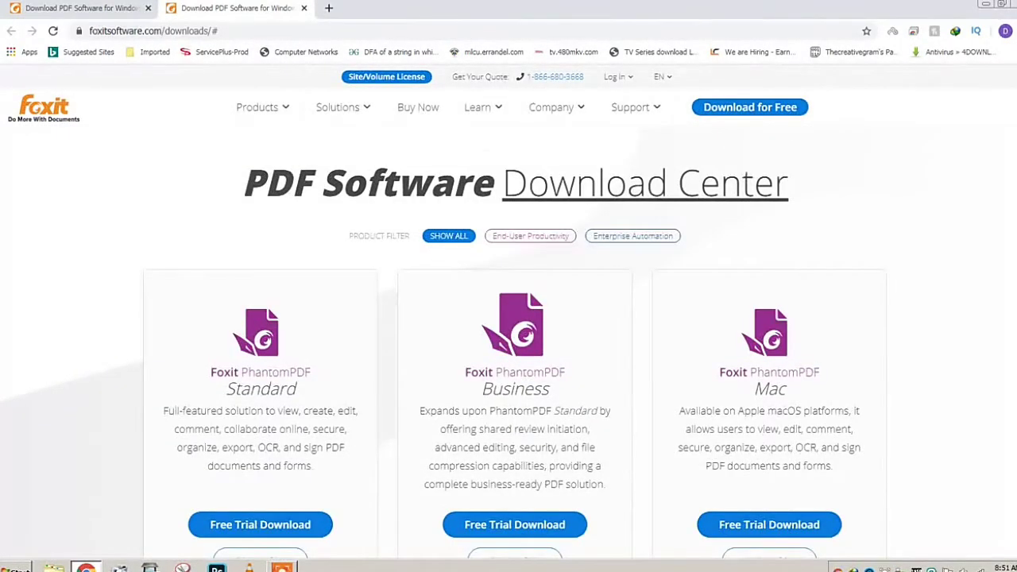
mouse_move(338, 106)
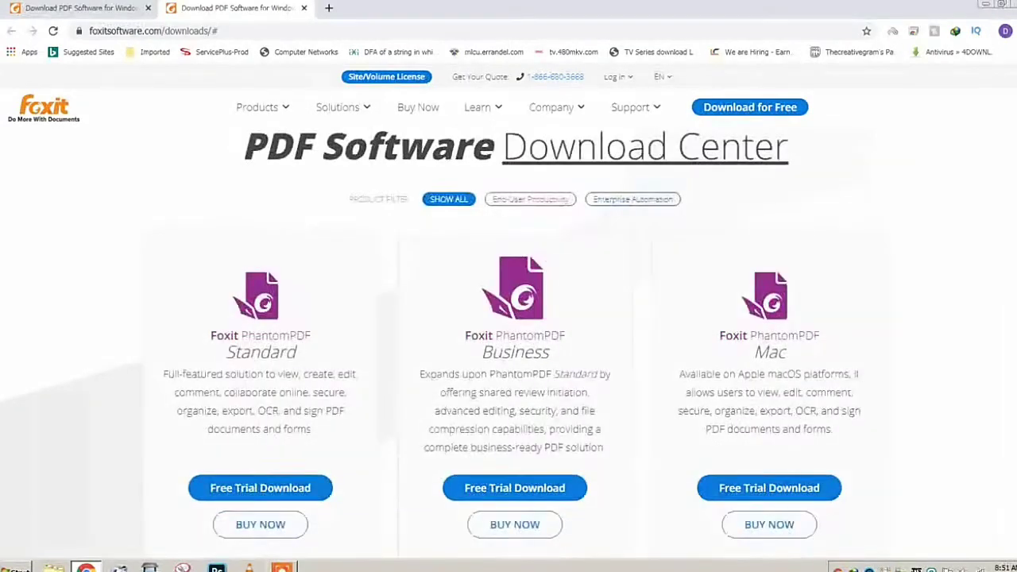
scroll(759, 107, down, 3)
click(769, 112)
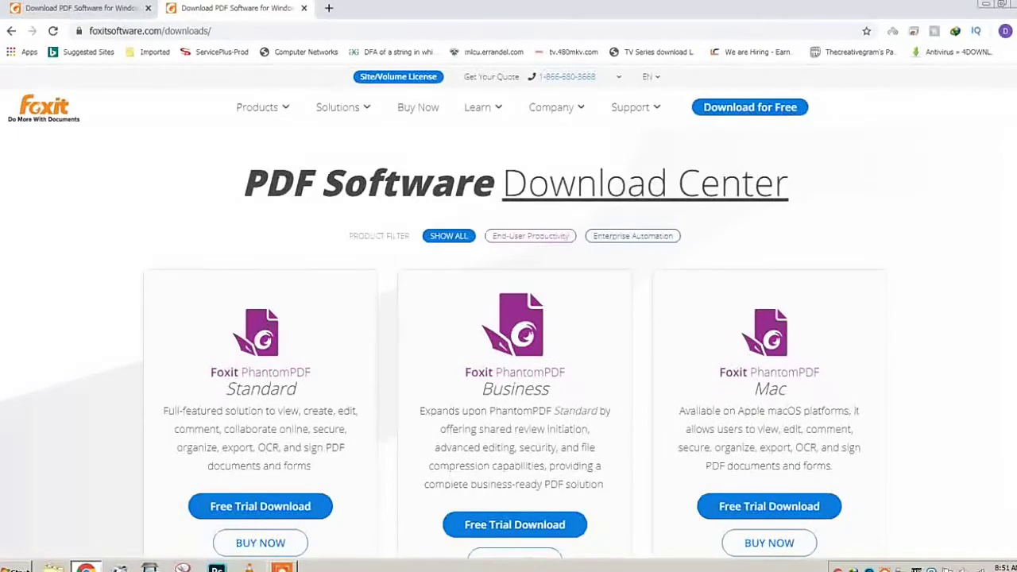
scroll(749, 473, down, 4)
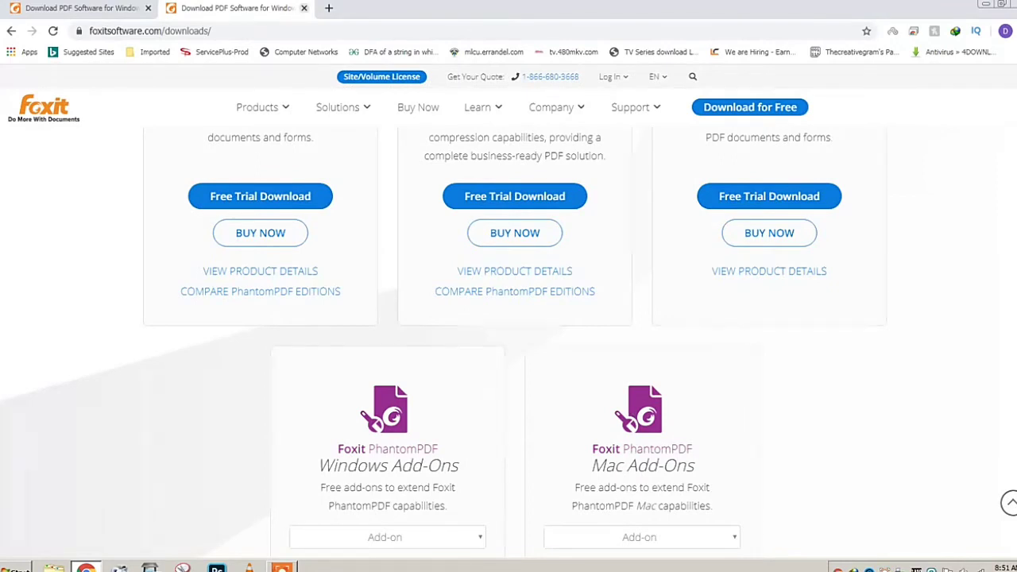
click(303, 8)
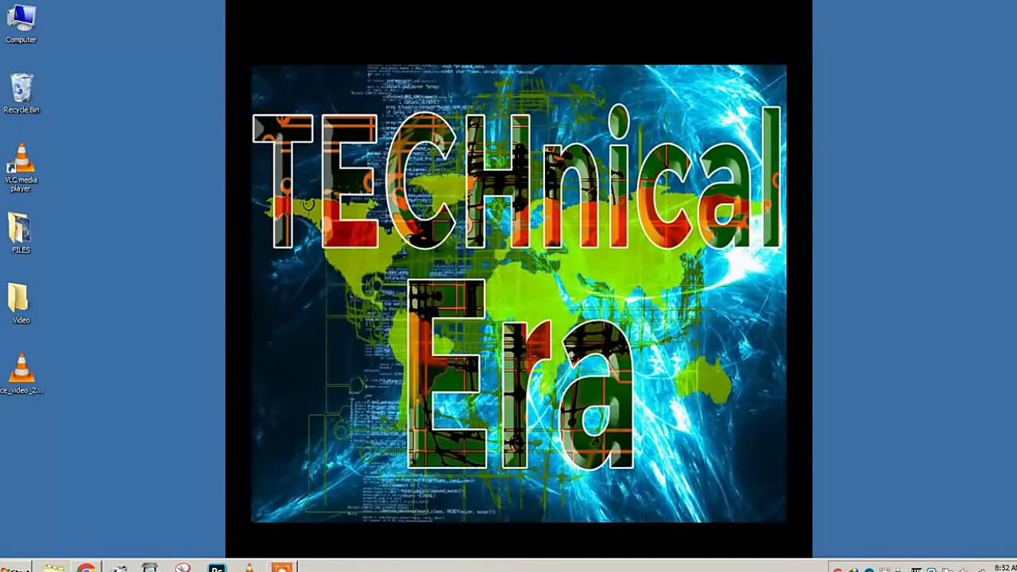
Step: Run the FoxitReader971_enu_Setup_Prom installer from the software folder on the R3 VITALISE (H:) drive
double_click(21, 24)
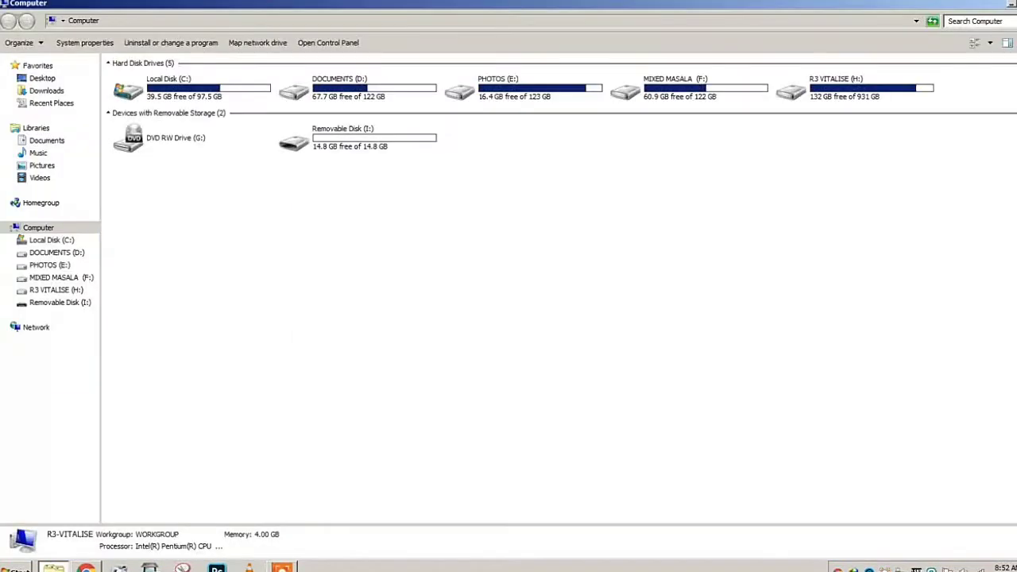
click(56, 289)
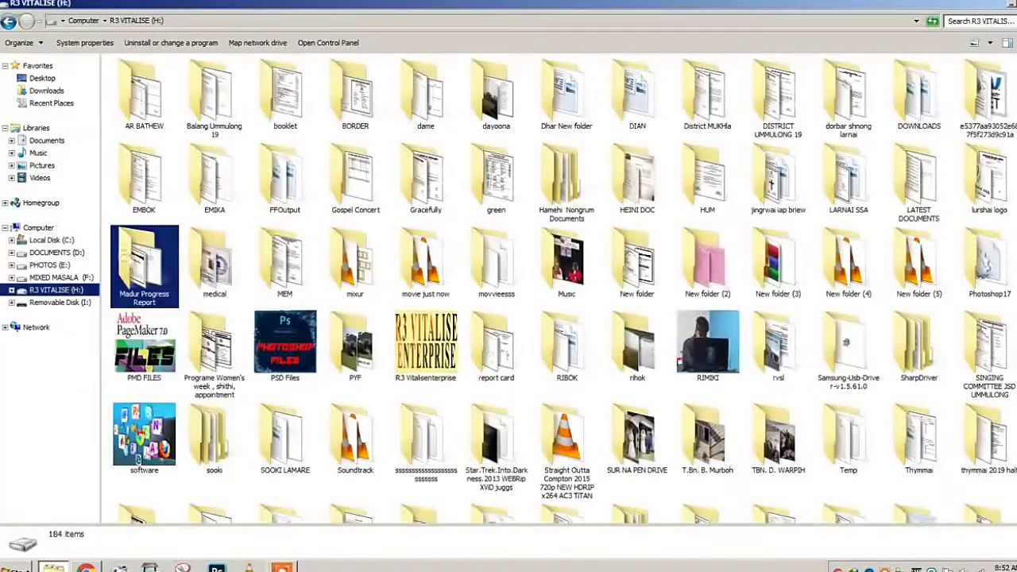
key(Return)
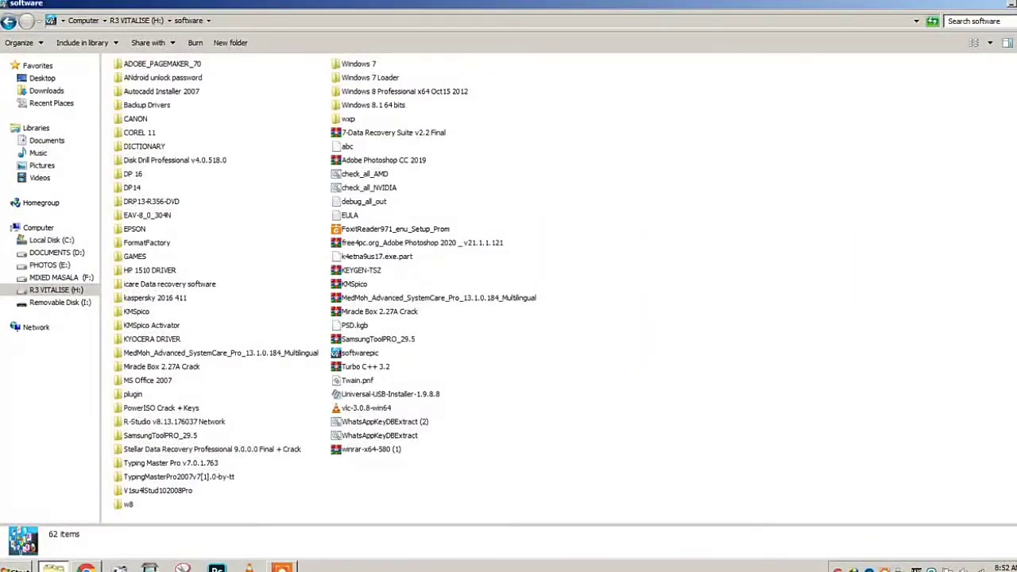
click(364, 230)
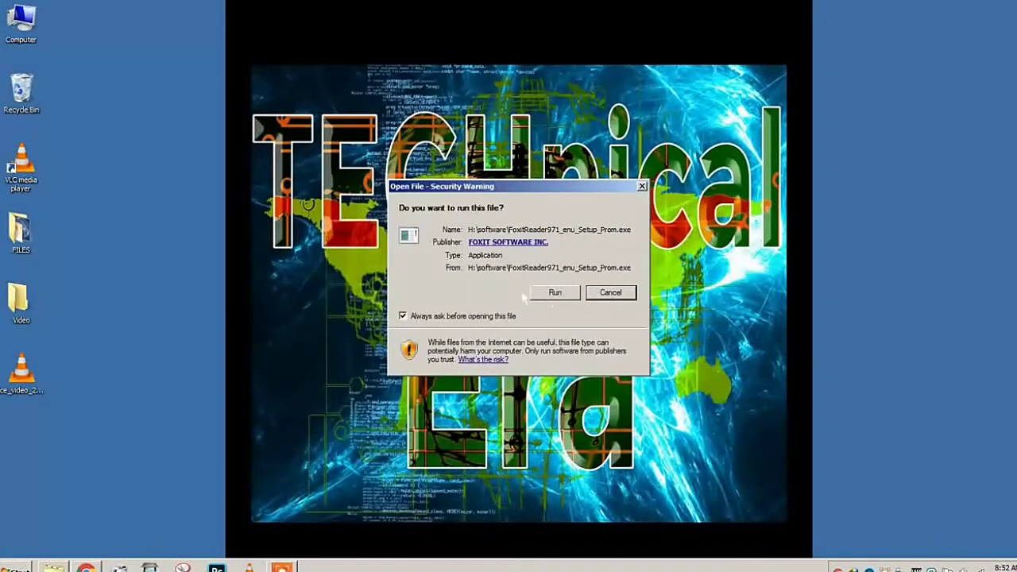
click(556, 293)
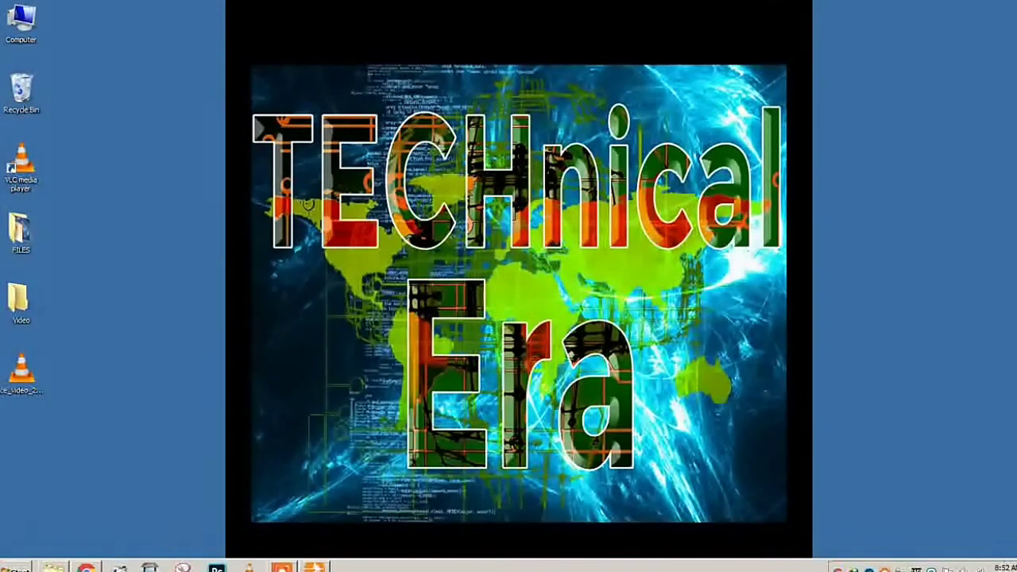
Step: Repair the Foxit Reader installation and finish the setup wizard without launching Foxit Reader
click(389, 238)
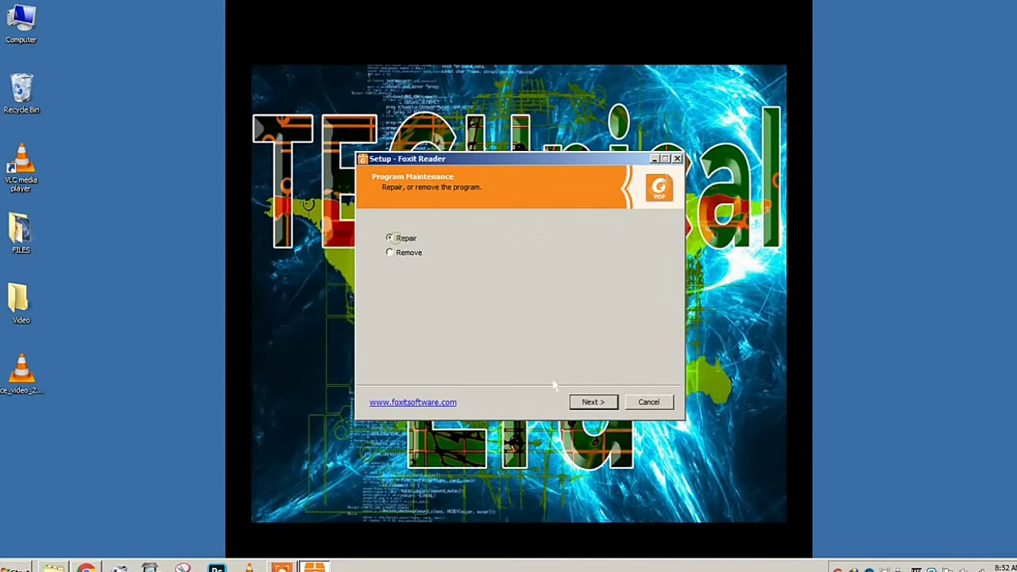
click(592, 402)
click(588, 401)
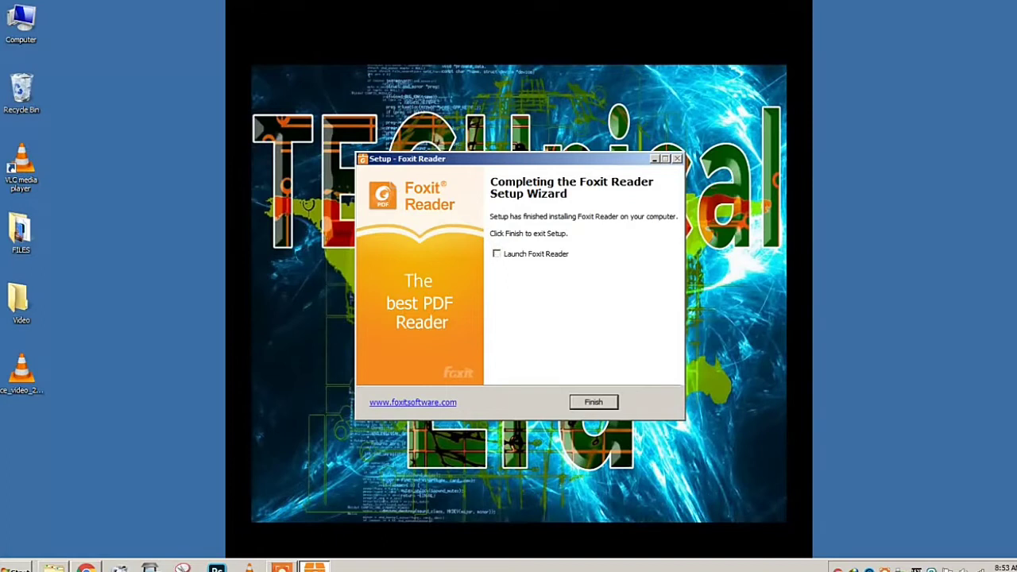
click(594, 402)
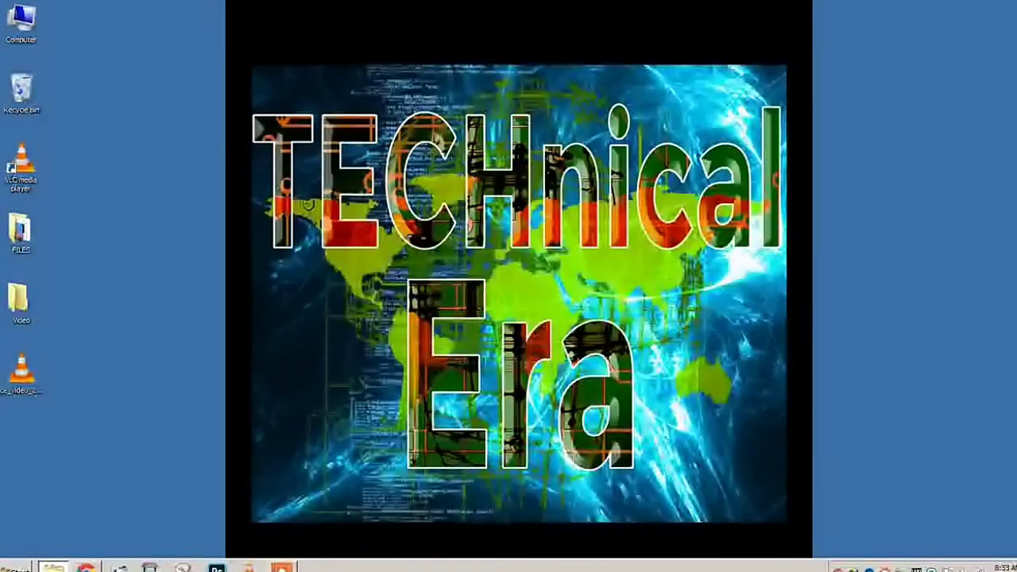
Step: Open a blank document in Microsoft Office Word 2007
right_click(433, 160)
click(468, 197)
key(super)
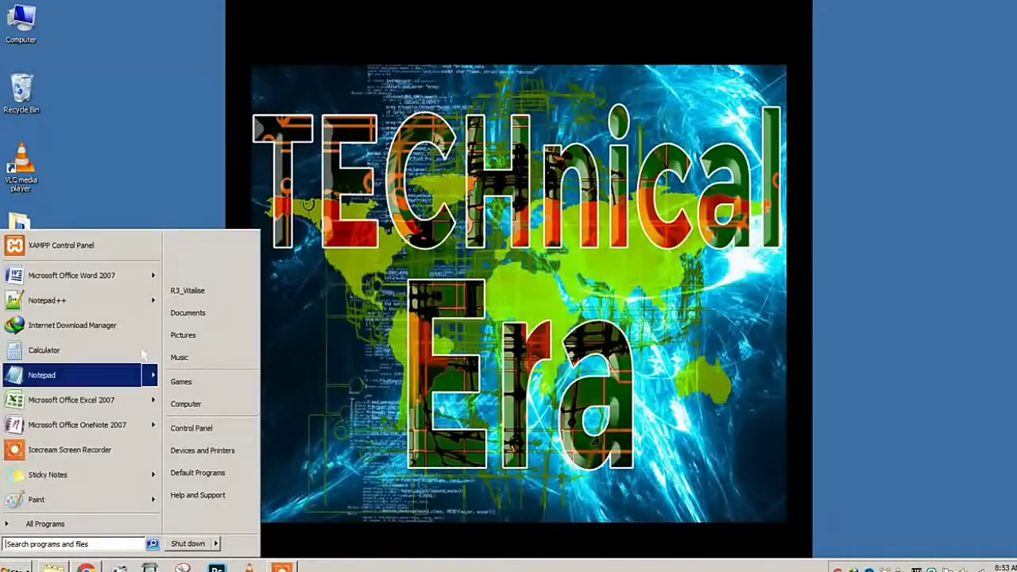
mouse_move(130, 287)
key(super)
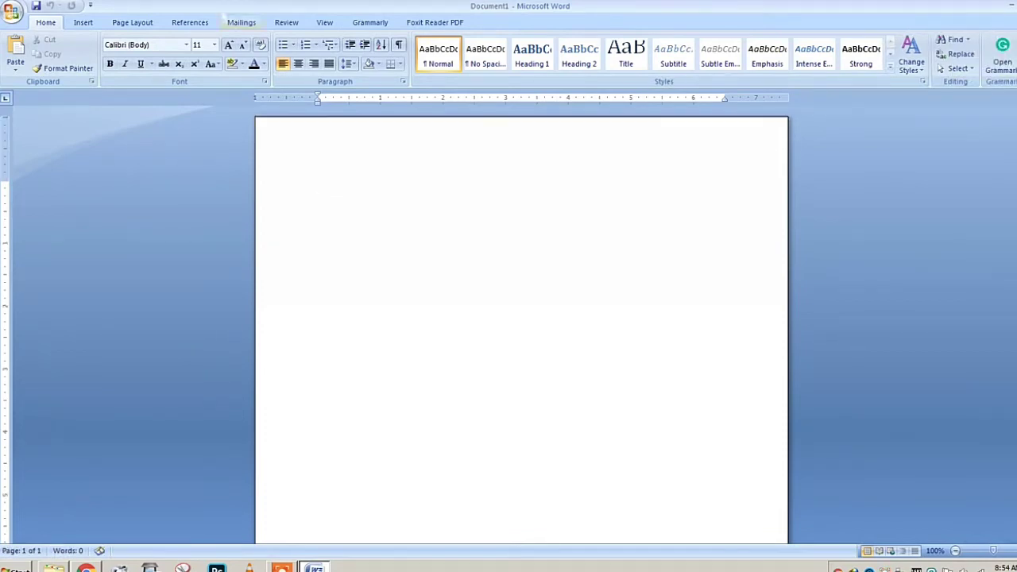
Step: Increase the font size of the blank document to 18
click(228, 44)
click(228, 44)
click(228, 45)
click(228, 45)
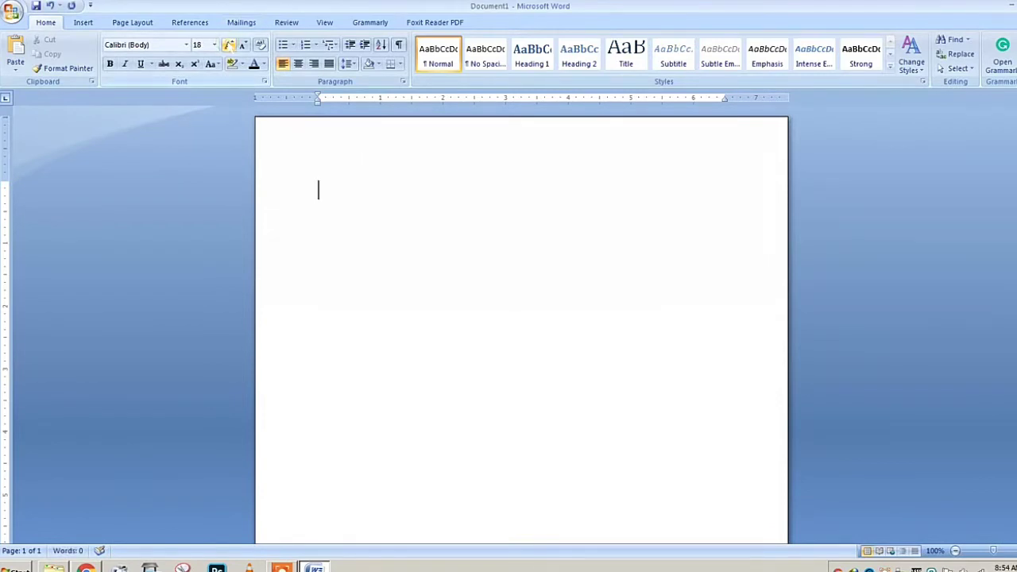
Step: Write the sentence "The Quick brown fox jumps over the lazy dog!!!!" in the document
text(The Quick b)
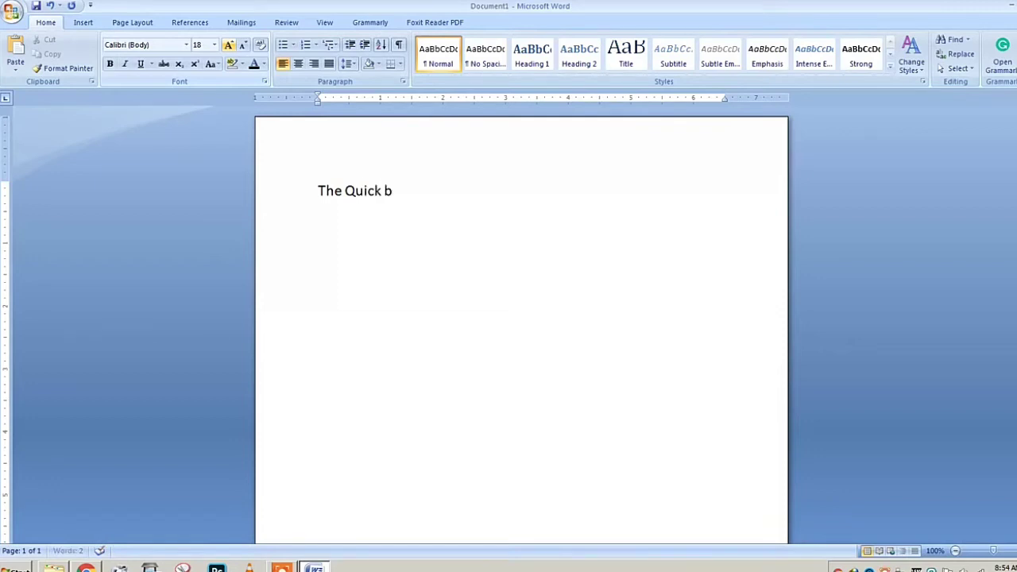
text(rown fro)
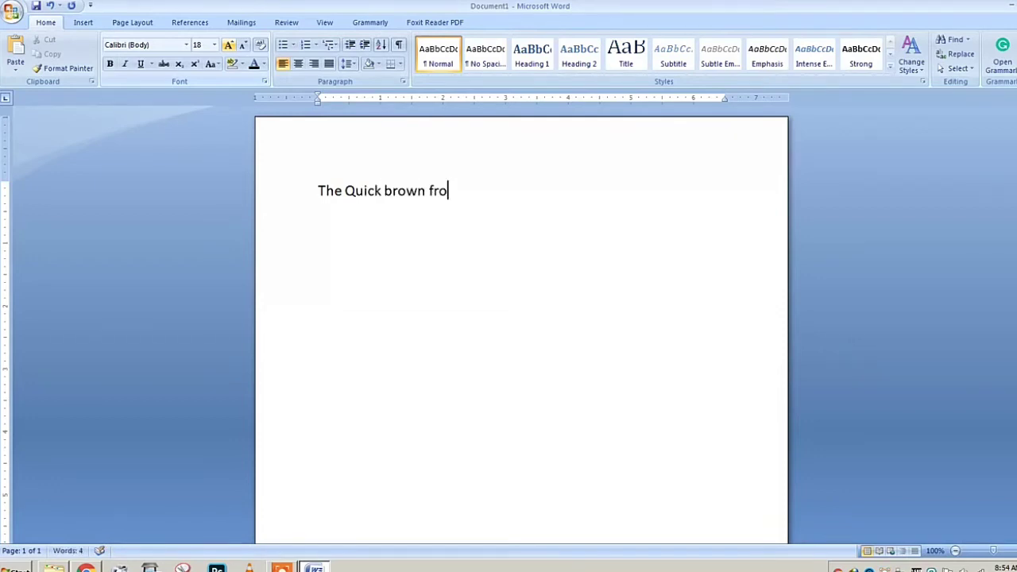
key(BackSpace)
key(BackSpace)
text(ox jumps over a)
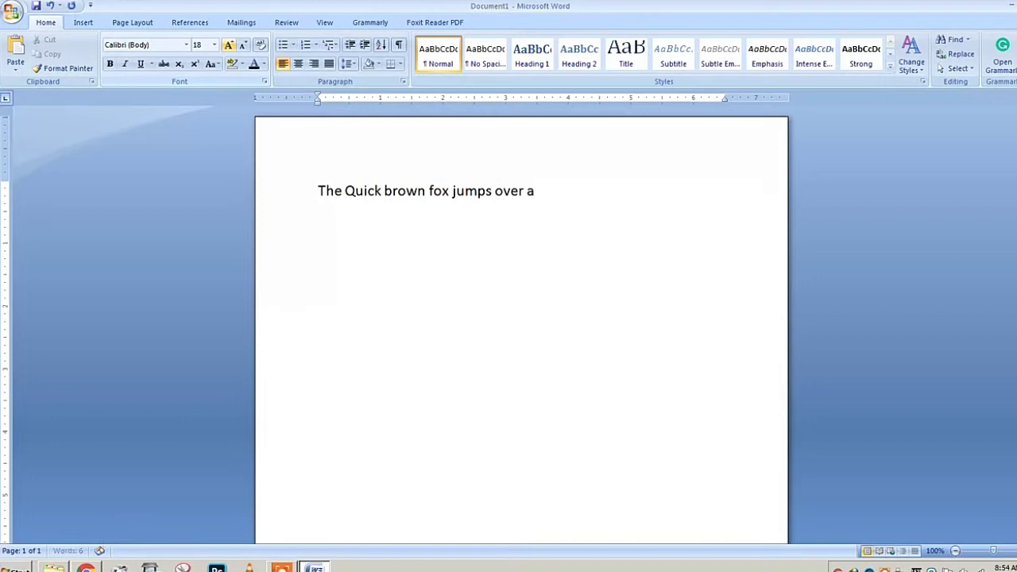
key(BackSpace)
key(BackSpace)
text(the lax)
text(y)
key(BackSpace)
key(BackSpace)
text(zy do)
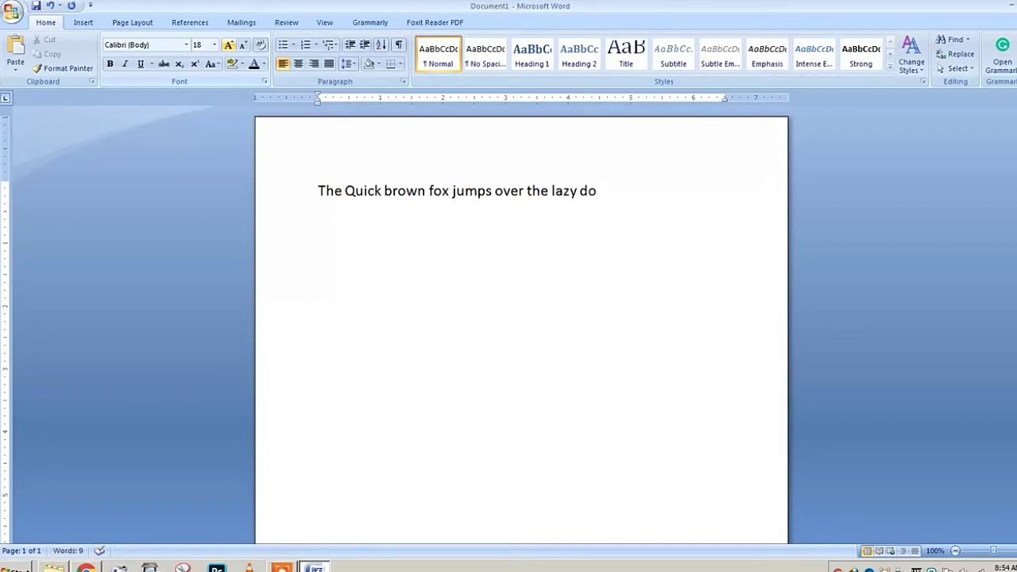
text(g!!!!)
key(ctrl+a)
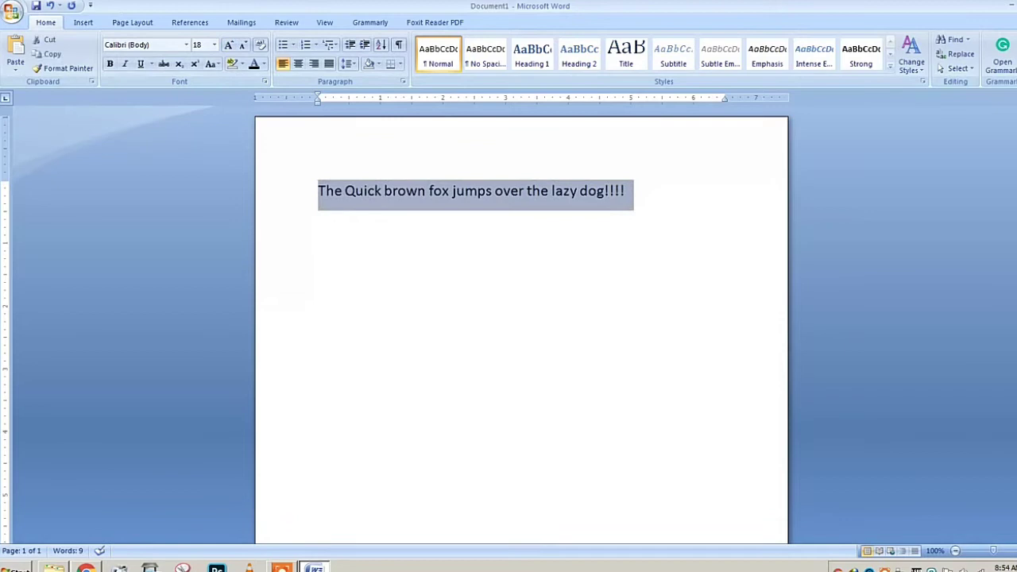
click(418, 191)
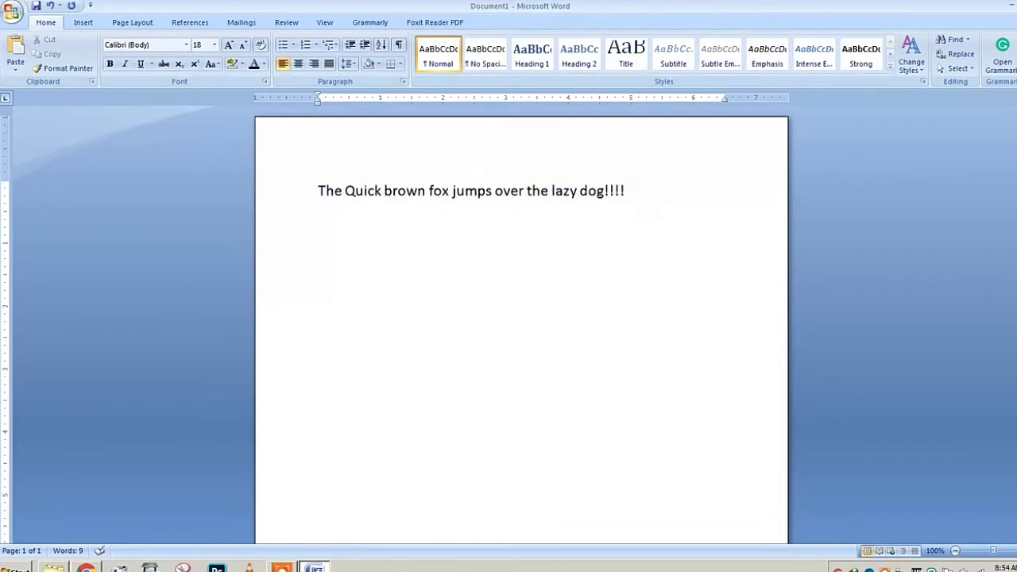
drag(317, 191, 604, 191)
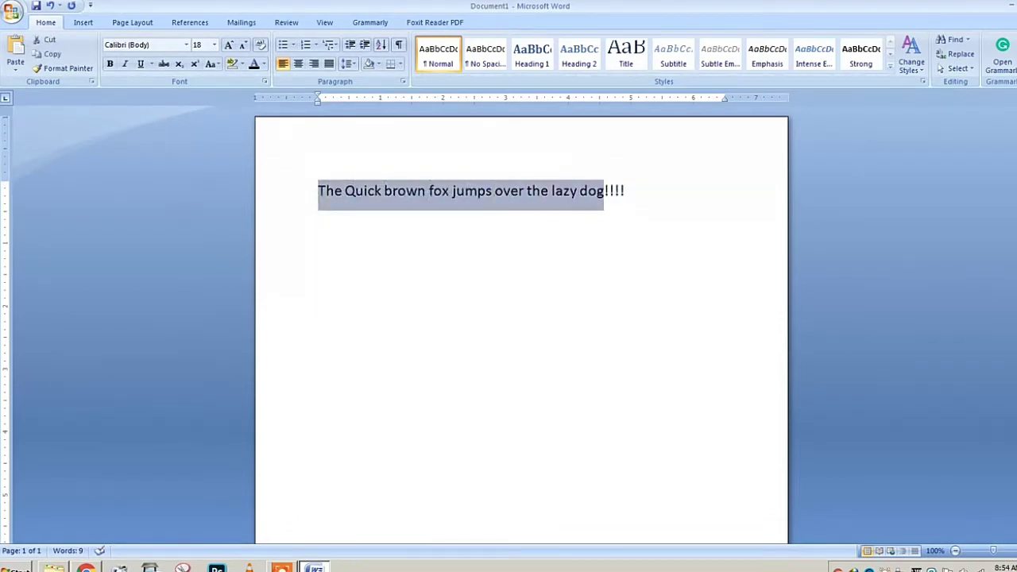
click(619, 195)
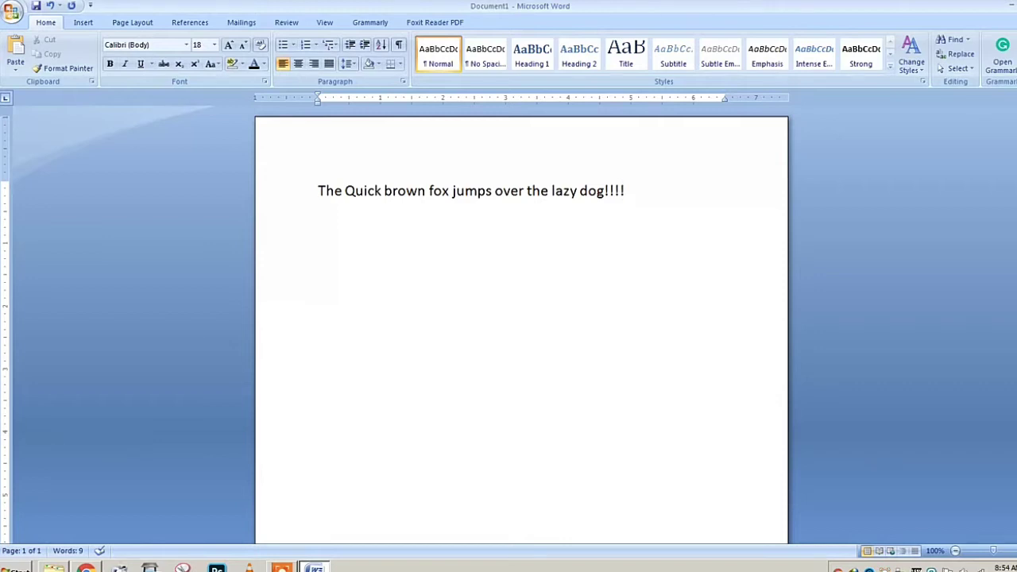
triple_click(642, 193)
click(356, 243)
Step: Convert the document with the Foxit Create PDF command, saving both the Word document and the PDF to the desktop
click(435, 22)
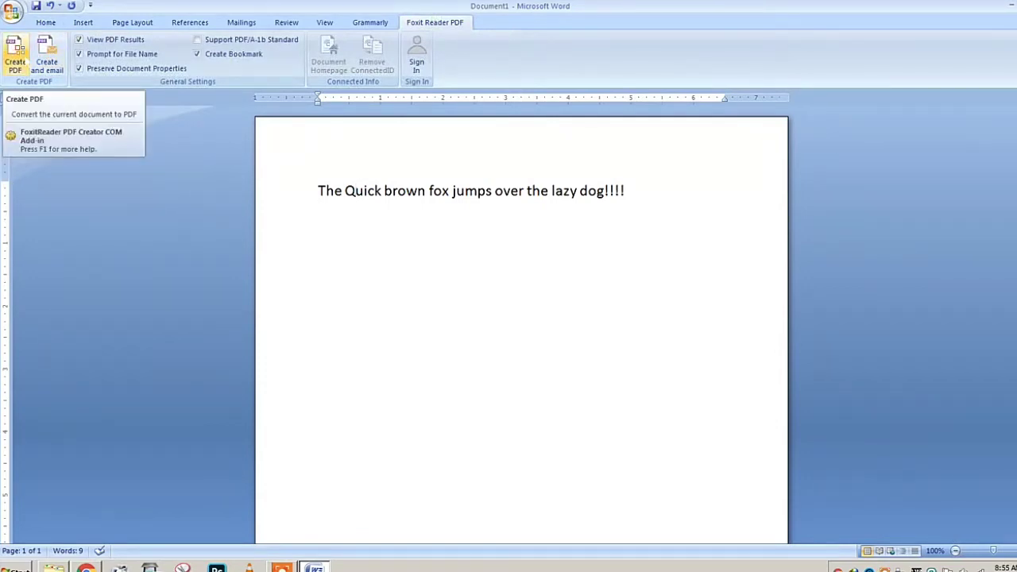
click(15, 64)
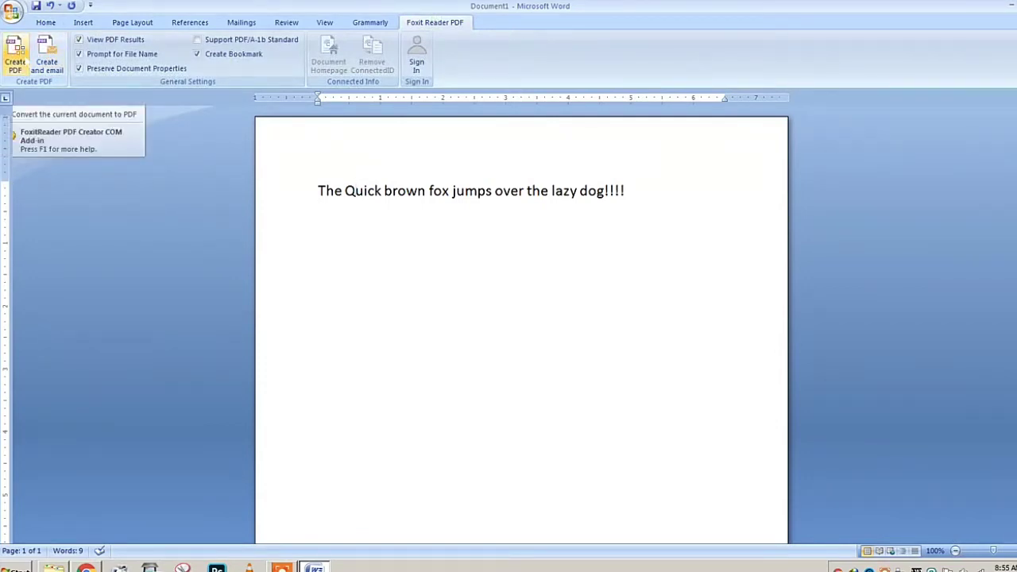
click(547, 323)
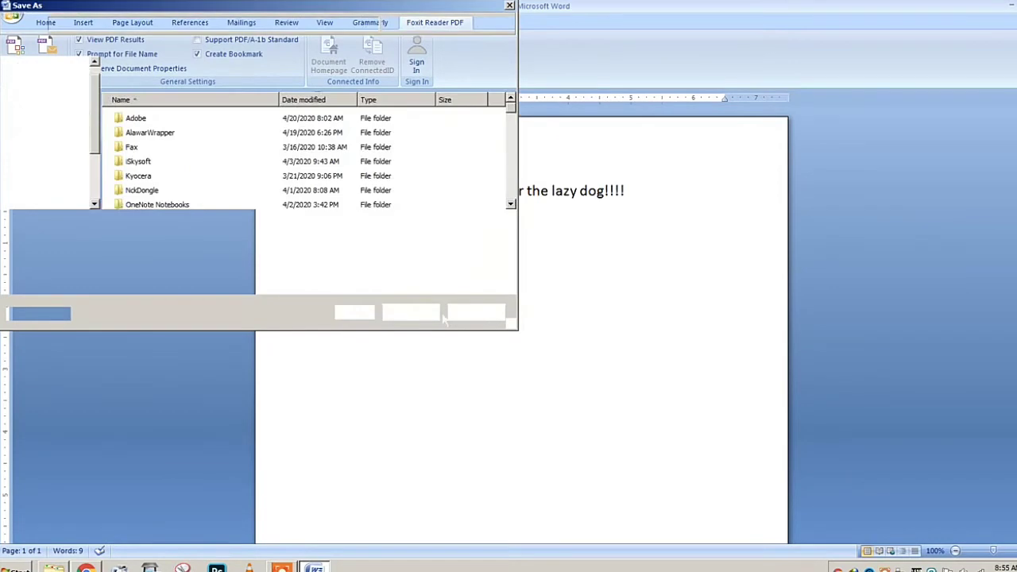
click(45, 118)
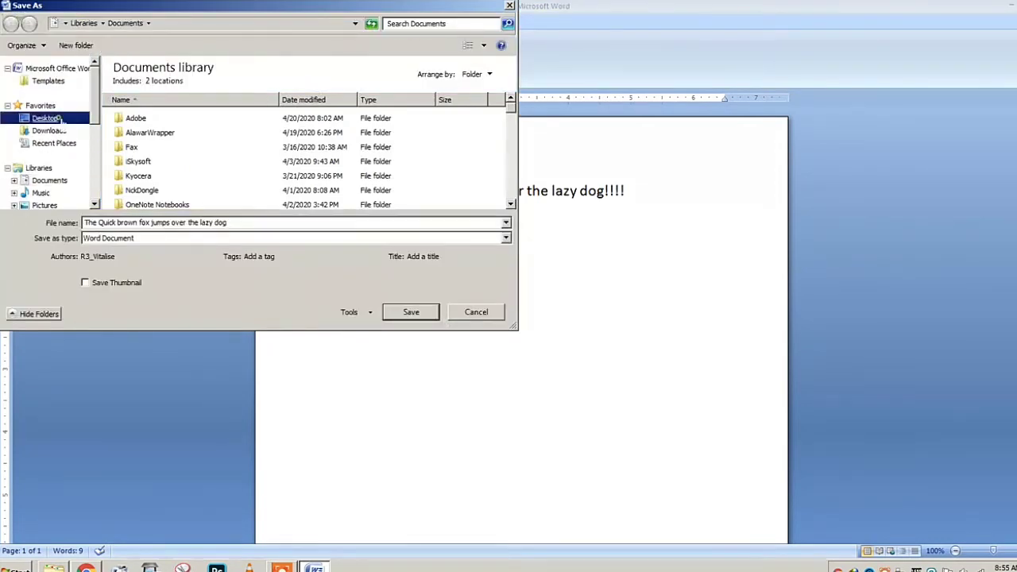
click(290, 239)
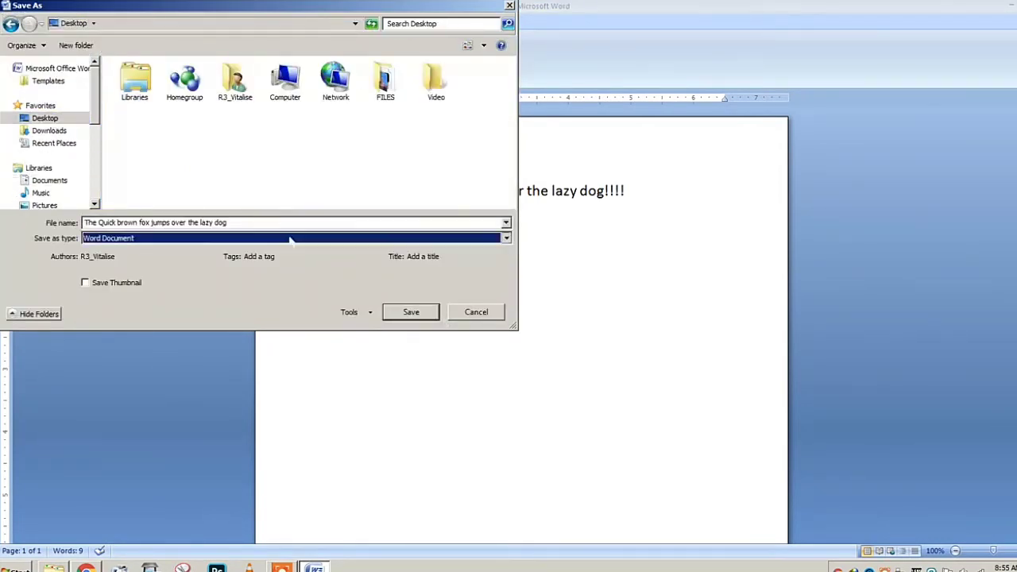
click(334, 176)
click(413, 314)
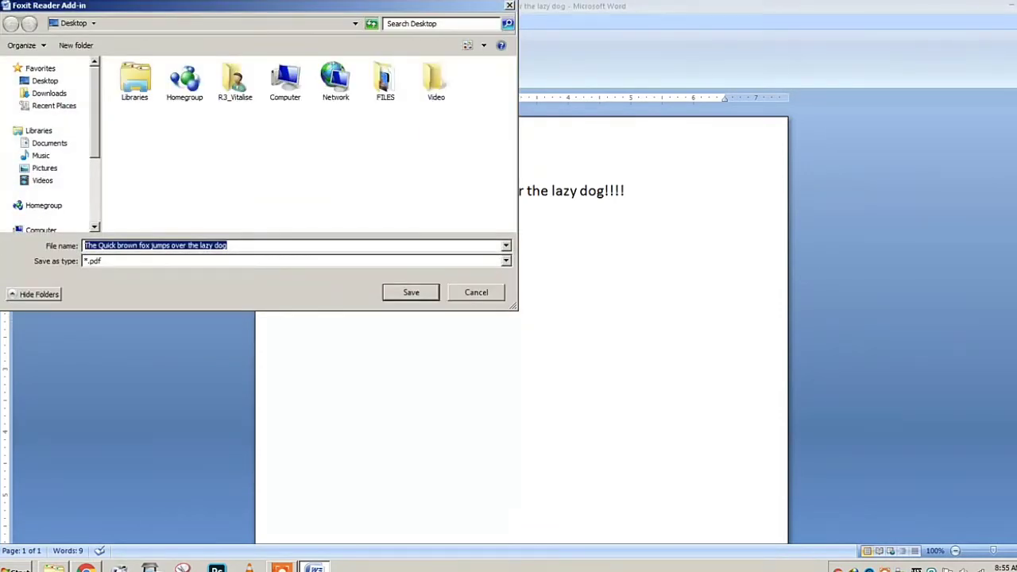
click(411, 293)
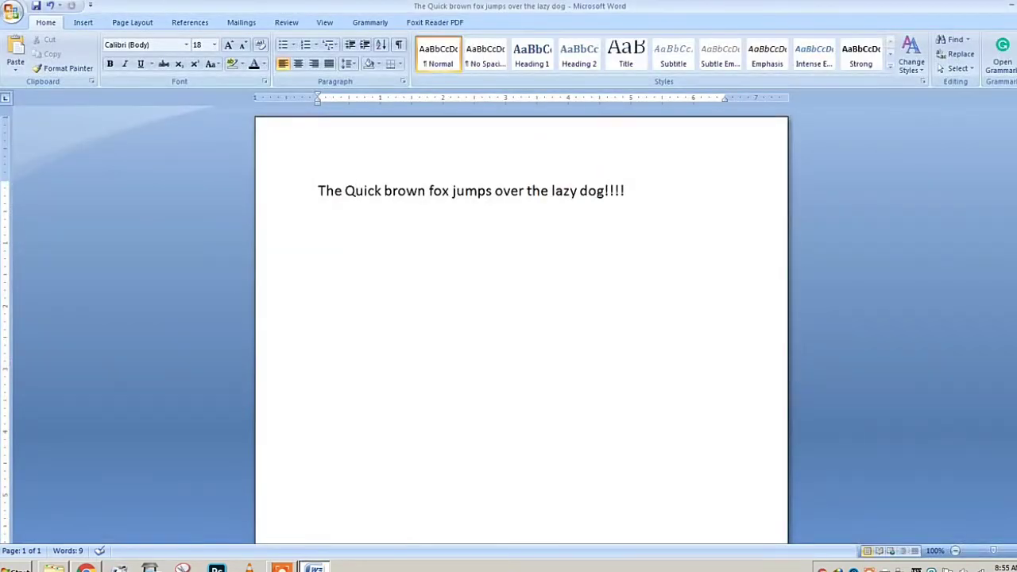
drag(625, 191, 526, 190)
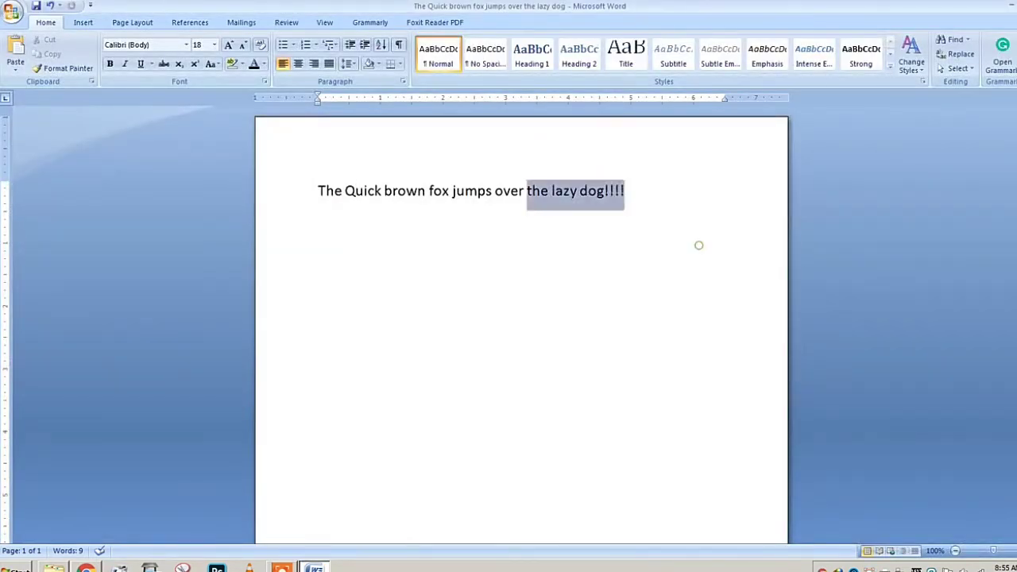
key(ctrl+a)
click(598, 190)
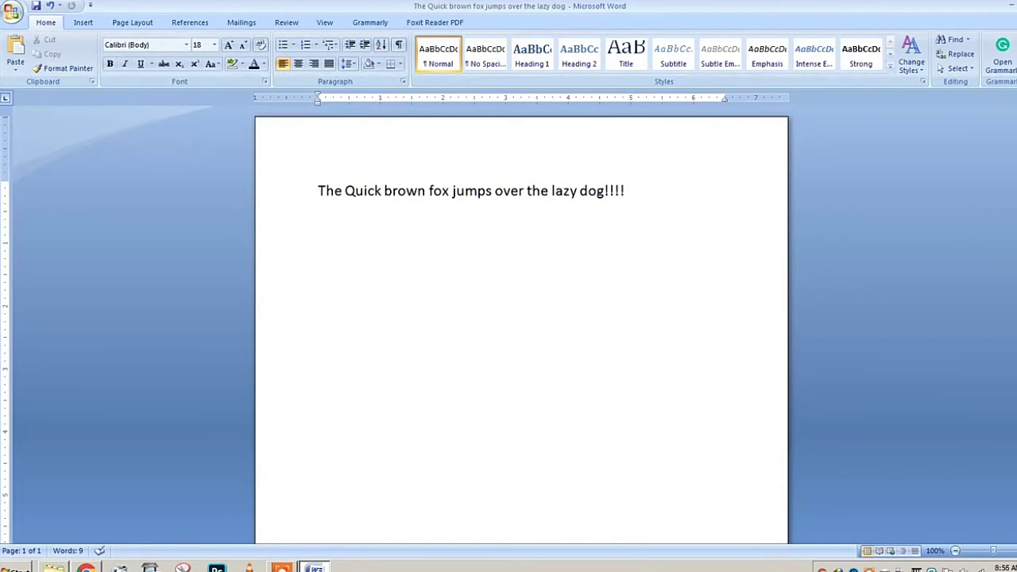
Step: Start printing the document and choose Foxit Reader PDF Printer as the printer
key(ctrl+p)
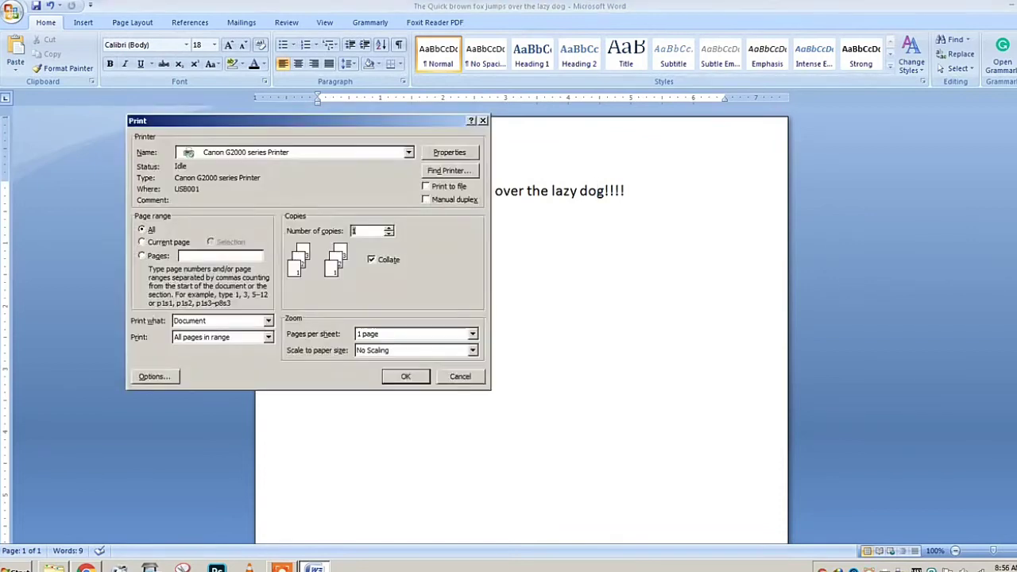
click(408, 153)
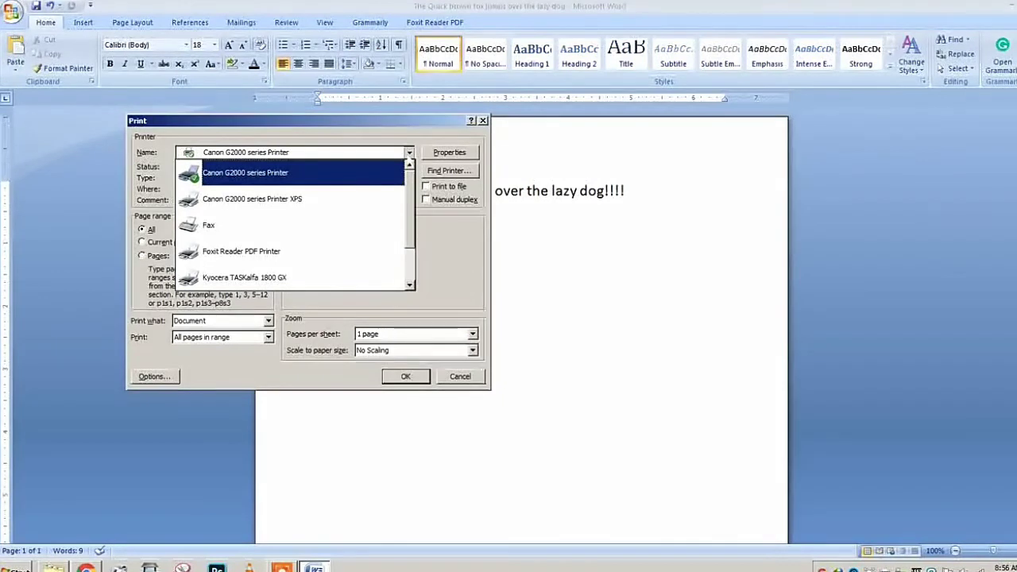
click(409, 152)
click(409, 153)
click(259, 252)
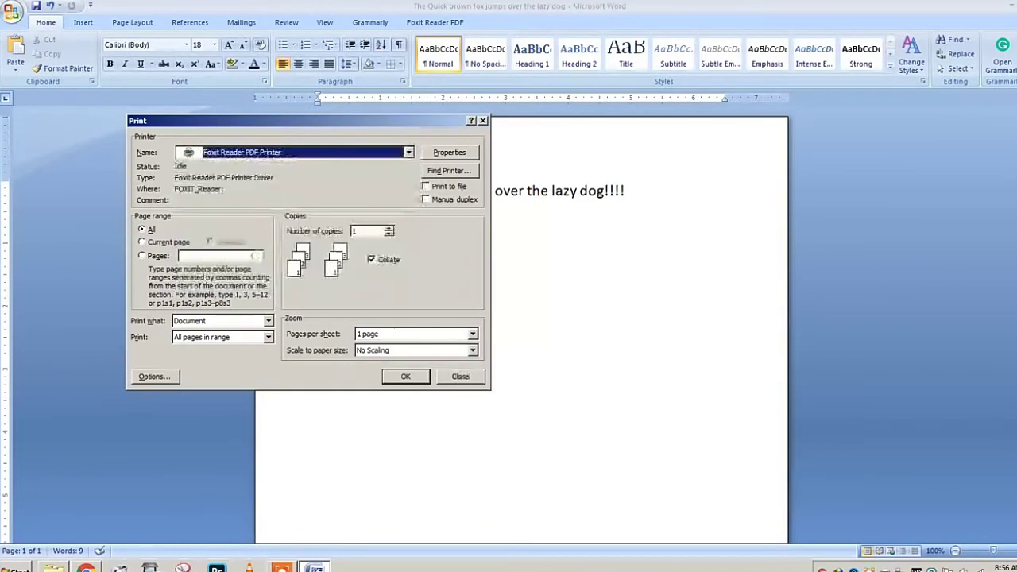
Step: Set the page size to A4 in the Foxit Reader PDF Printer properties
click(447, 155)
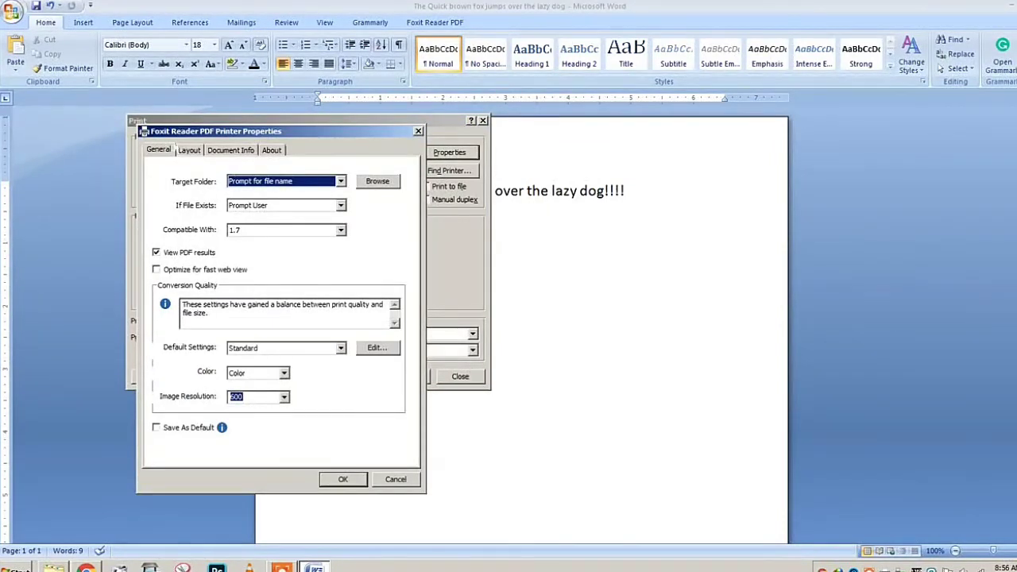
click(189, 150)
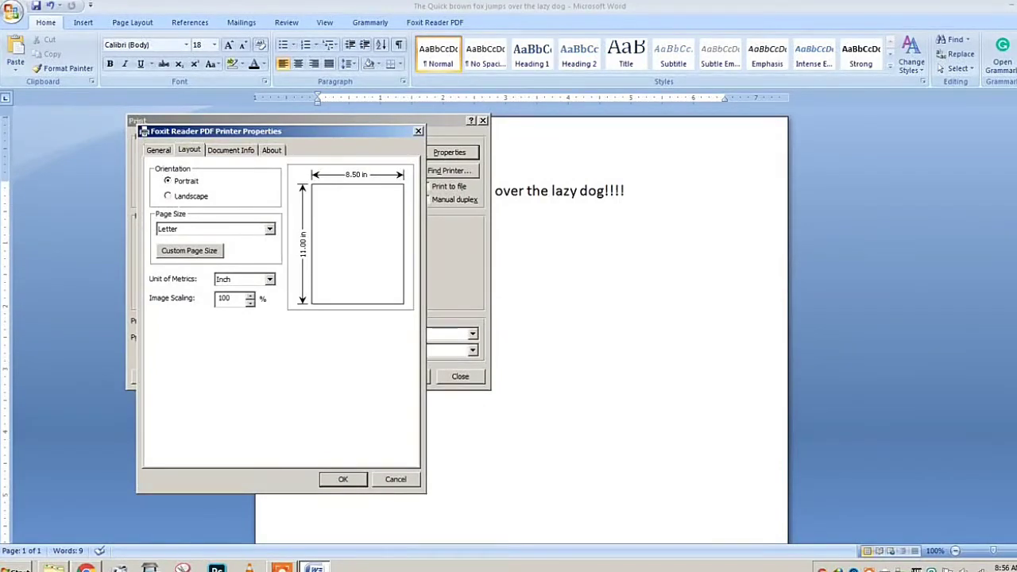
click(191, 228)
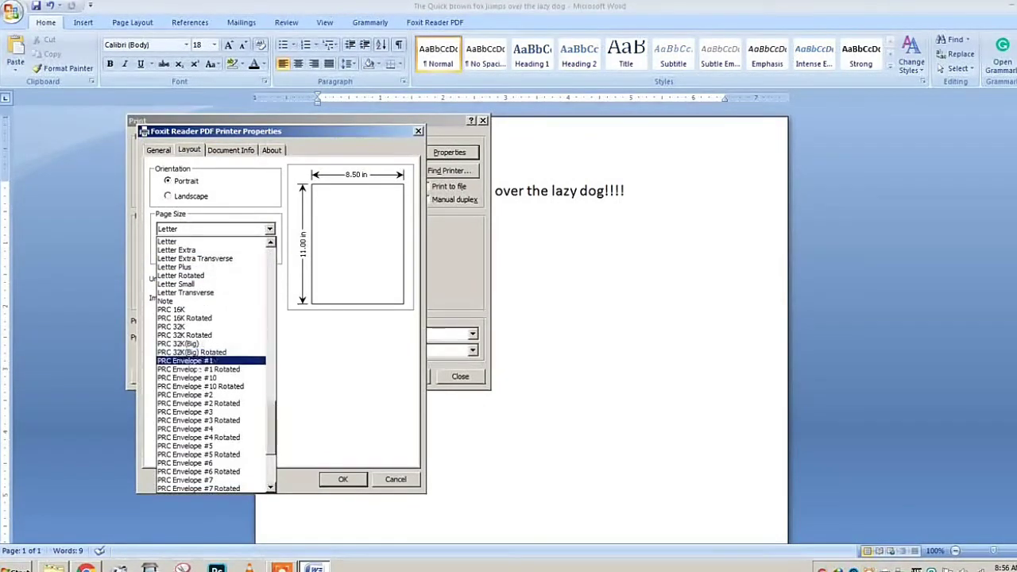
scroll(214, 362, up, 20)
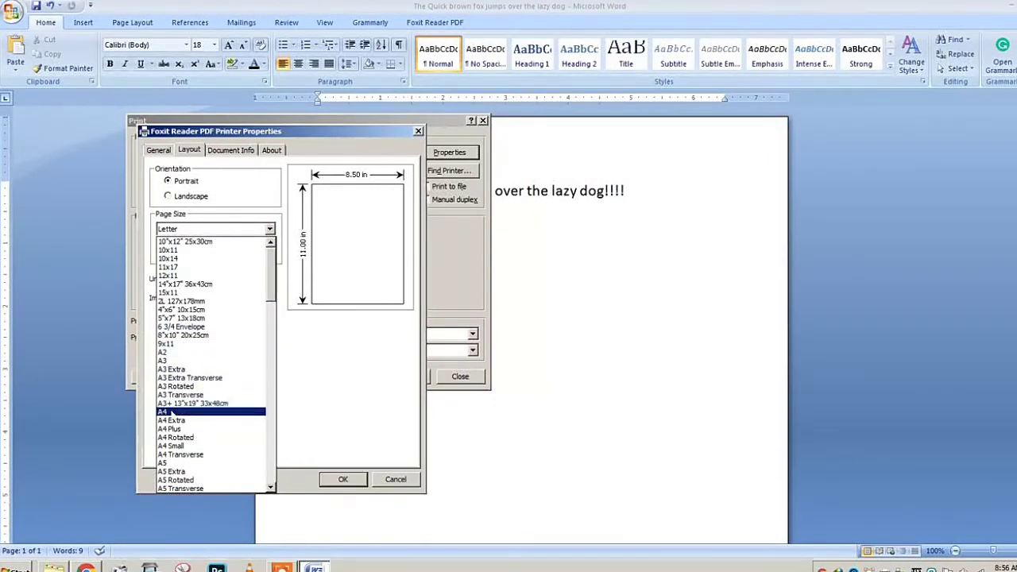
click(163, 412)
Step: Review the PDF printer's general, about, document info and layout settings and accept the properties
click(158, 150)
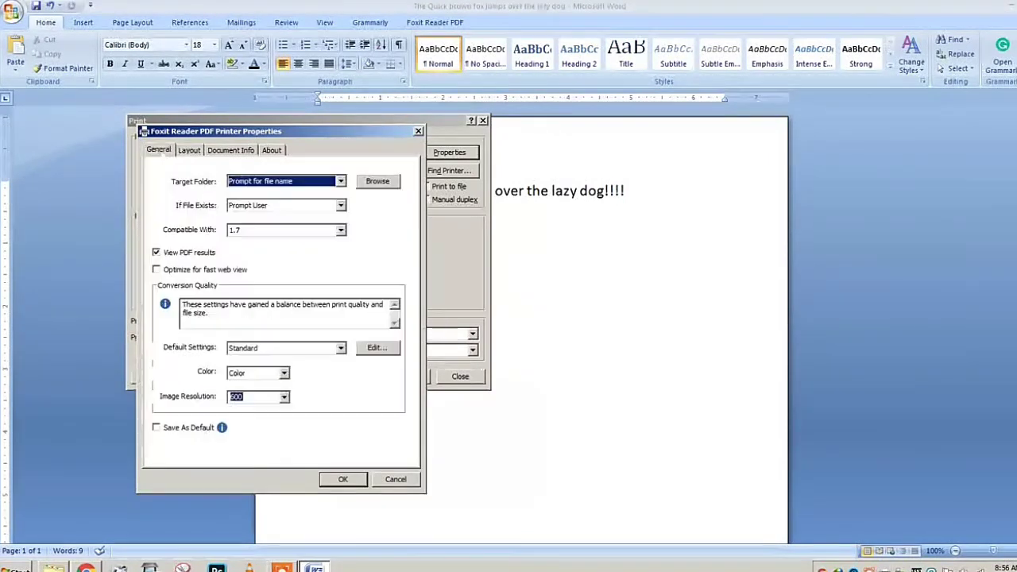
key(ctrl+shift+Tab)
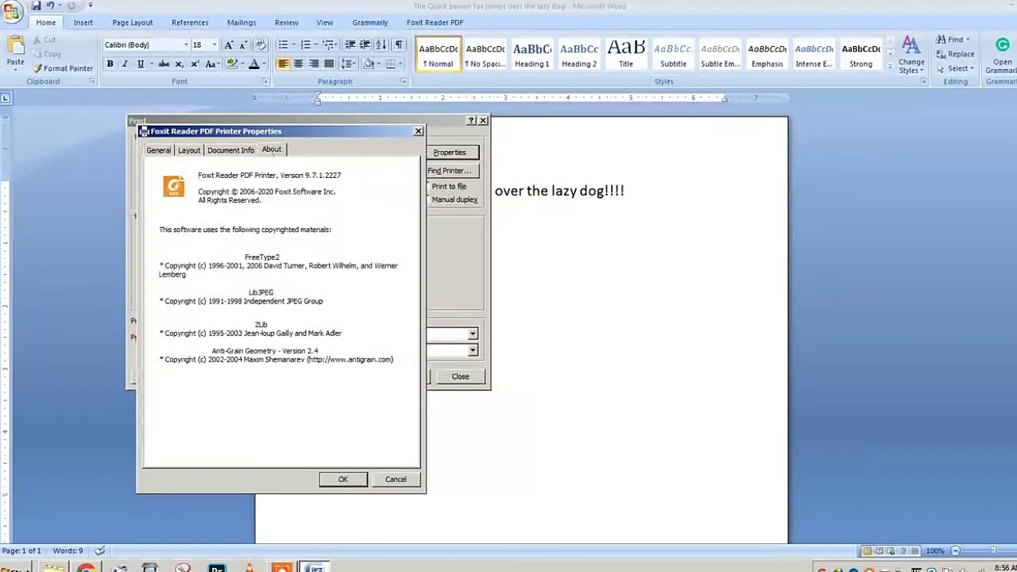
key(ctrl+shift+Tab)
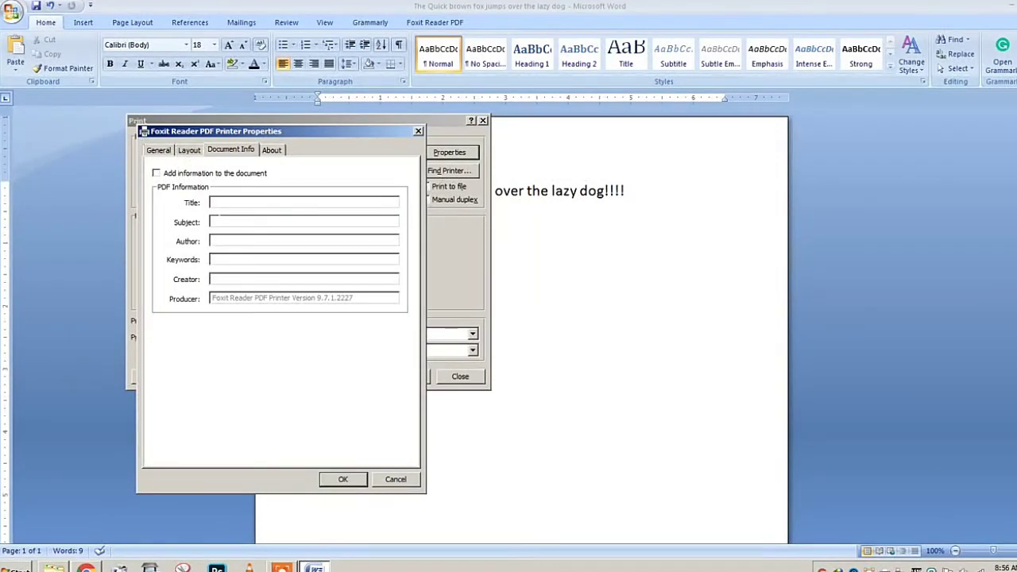
click(156, 173)
click(226, 202)
click(189, 150)
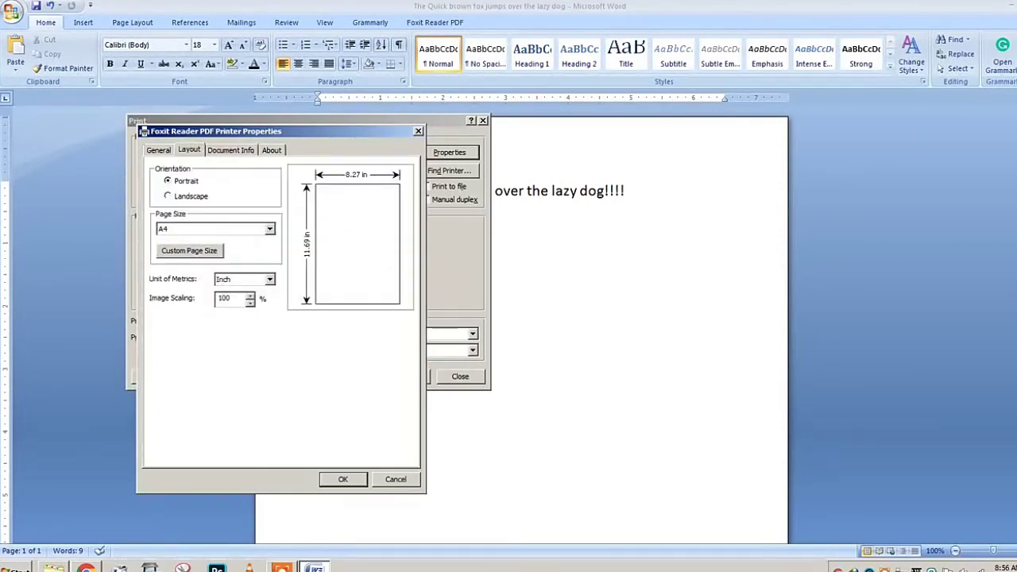
click(343, 479)
Step: Scale the printout to A4 paper and limit the print range to the current page
click(413, 350)
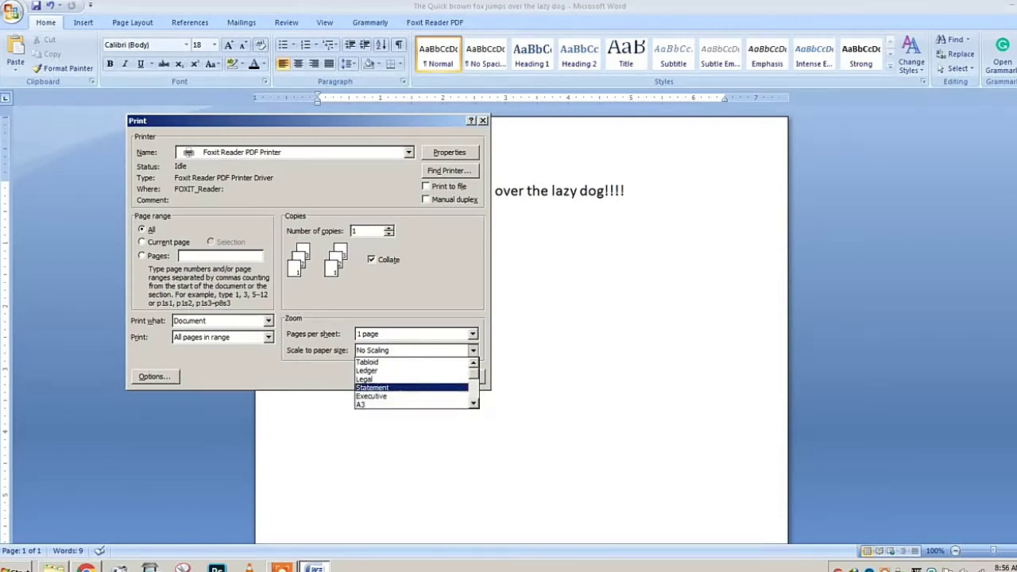
key(Down)
key(Down)
key(Down)
key(Return)
click(143, 241)
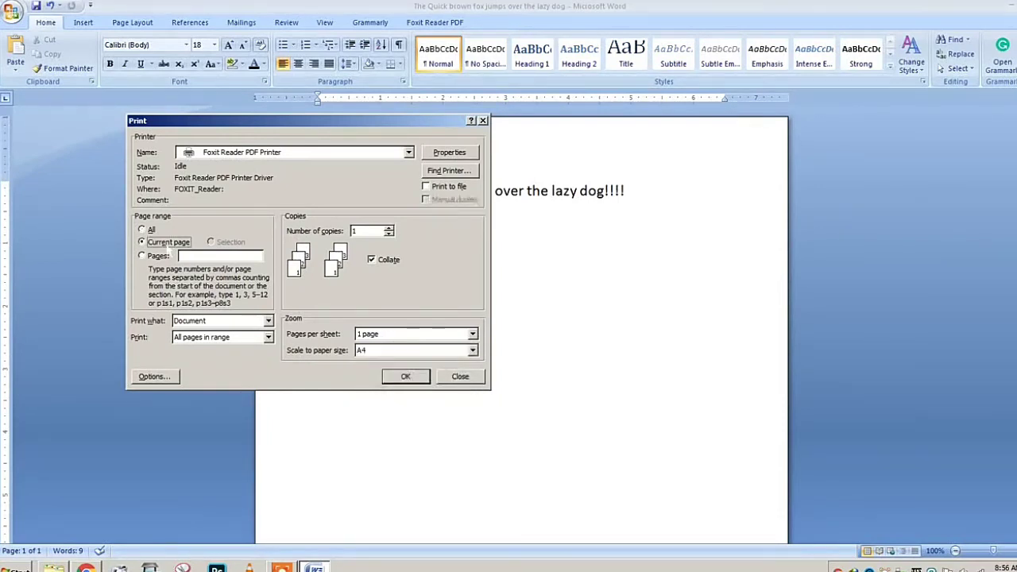
Step: Print the document to a PDF on the desktop under the suggested file name, replacing the existing PDF
click(403, 377)
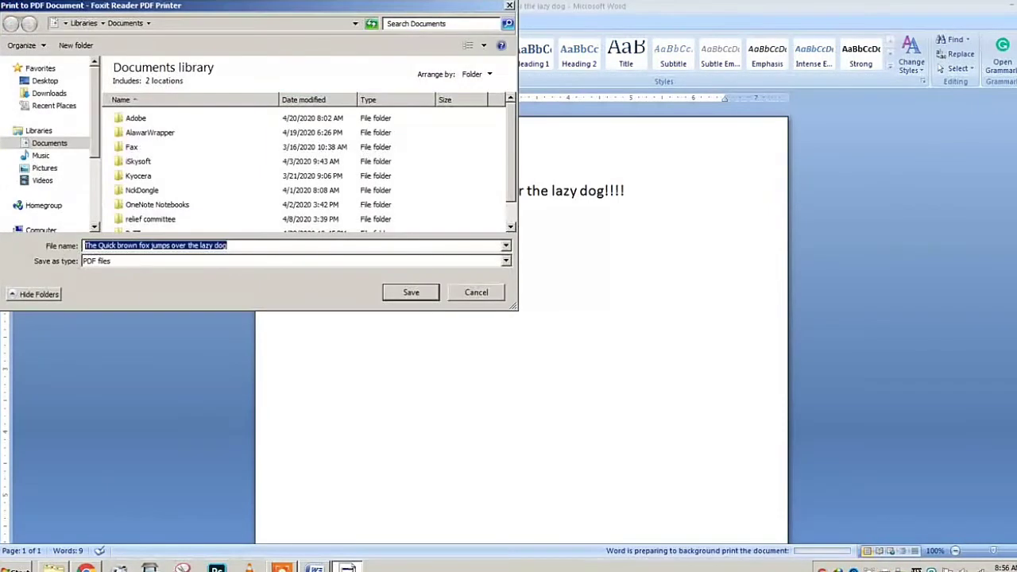
click(95, 24)
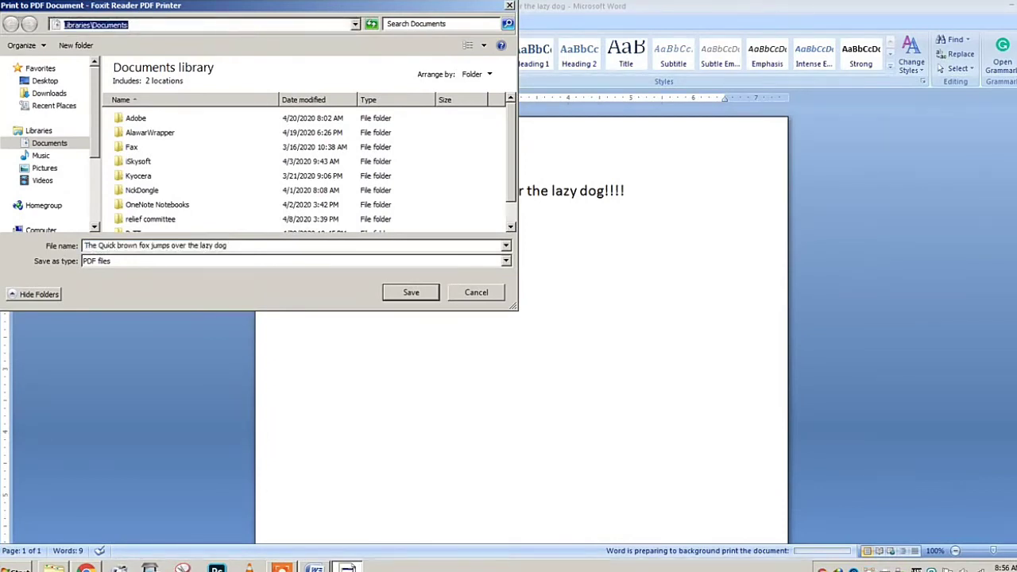
text(deks)
key(BackSpace)
key(BackSpace)
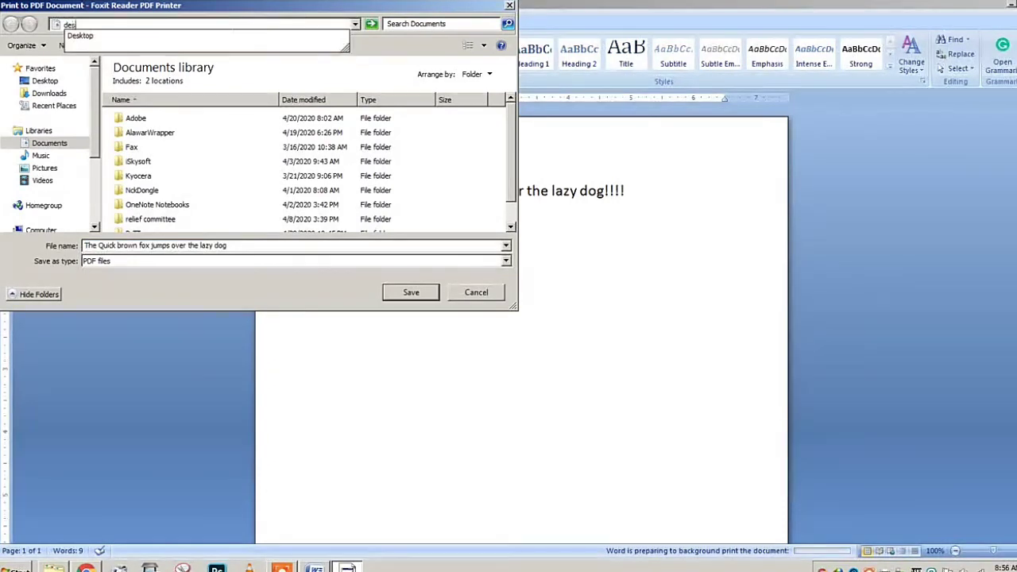
text(s)
key(Down)
key(Return)
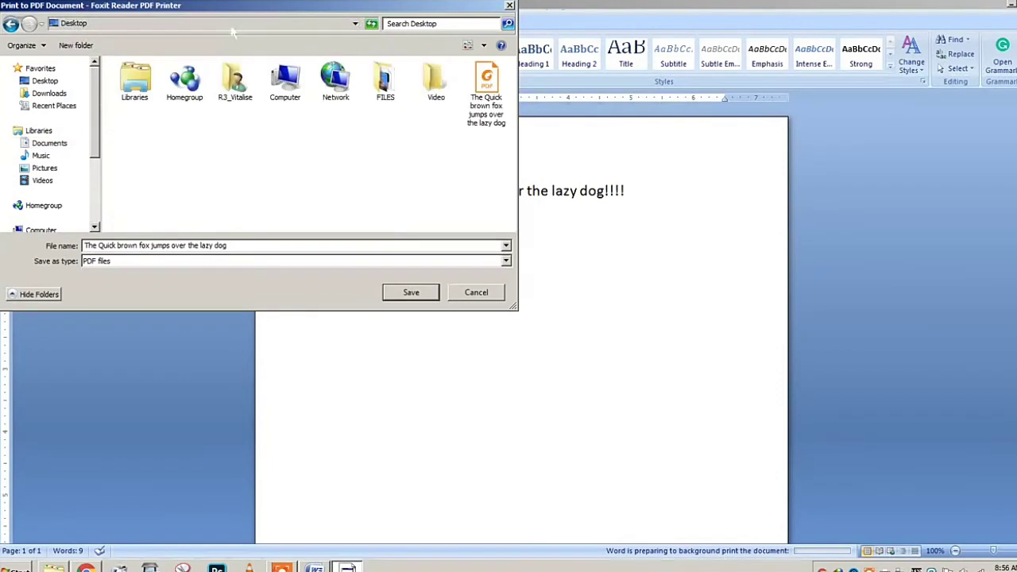
click(412, 293)
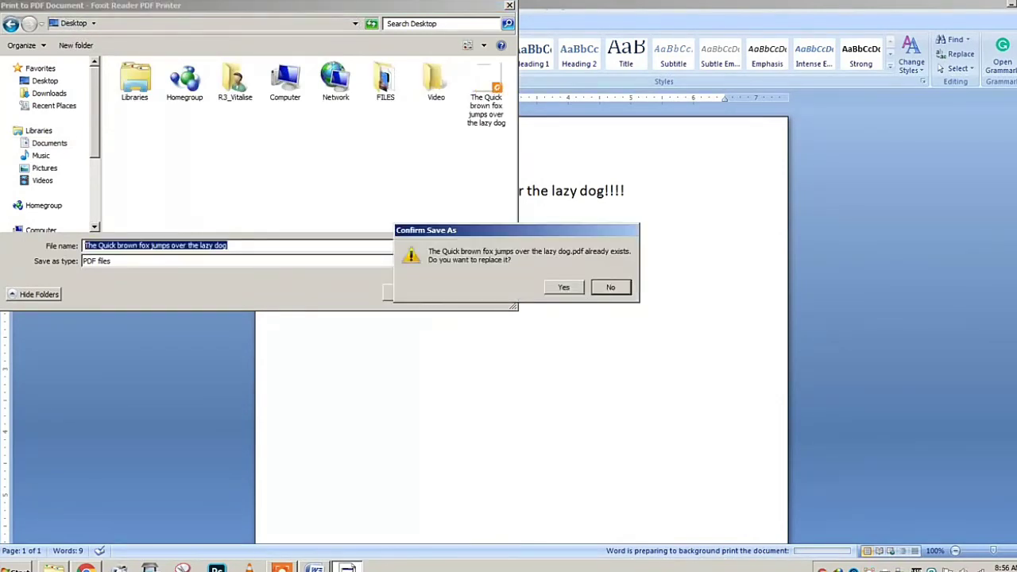
click(564, 287)
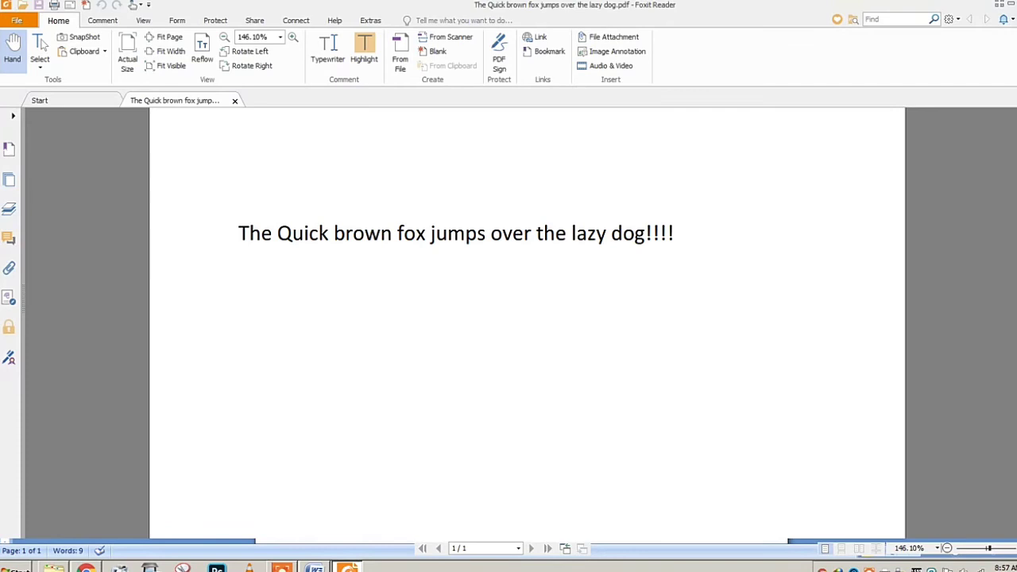
Step: Close the printed PDF in Foxit Reader and close Word to return to the desktop
key(alt+F4)
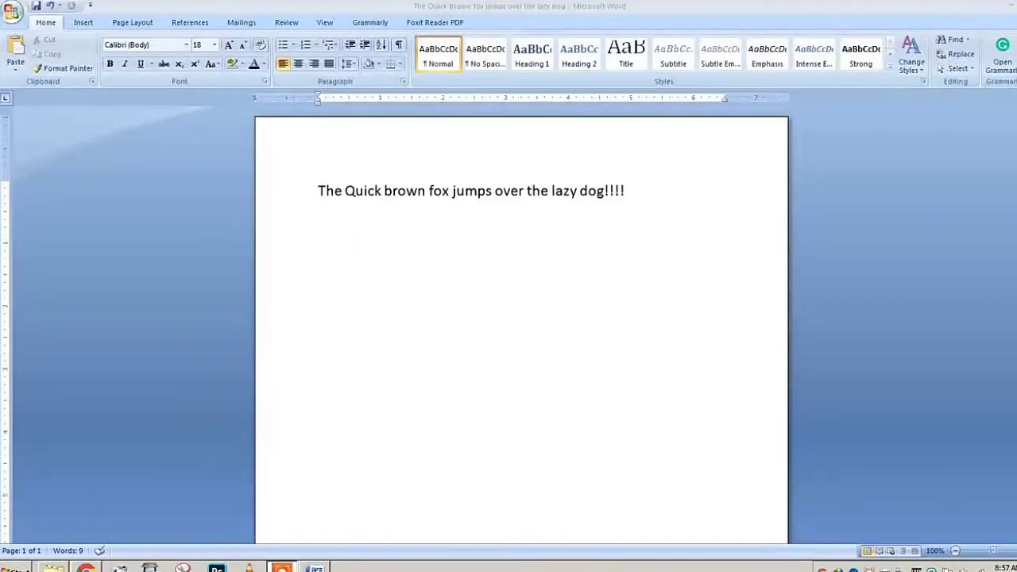
key(alt+F4)
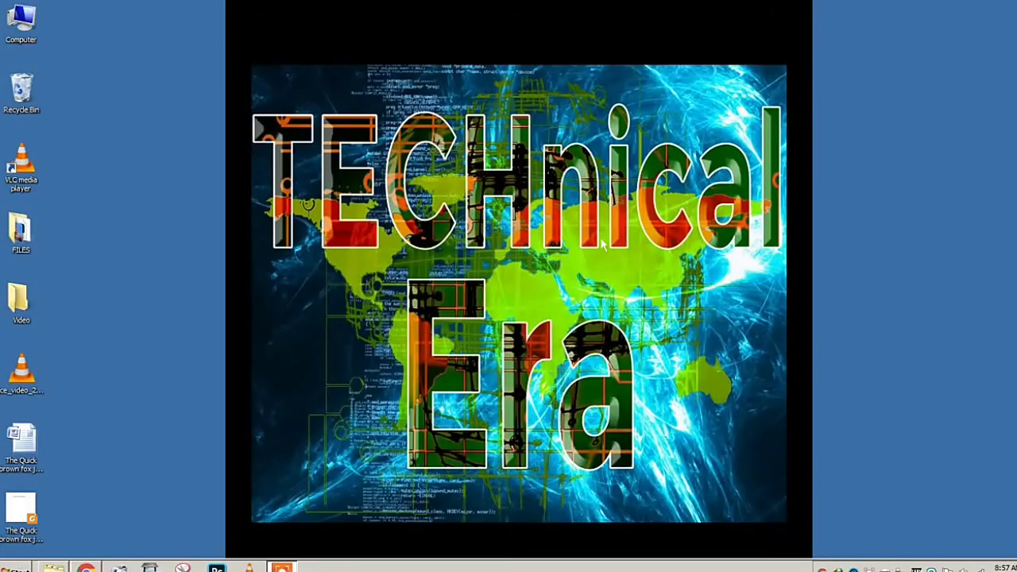
drag(355, 206, 771, 454)
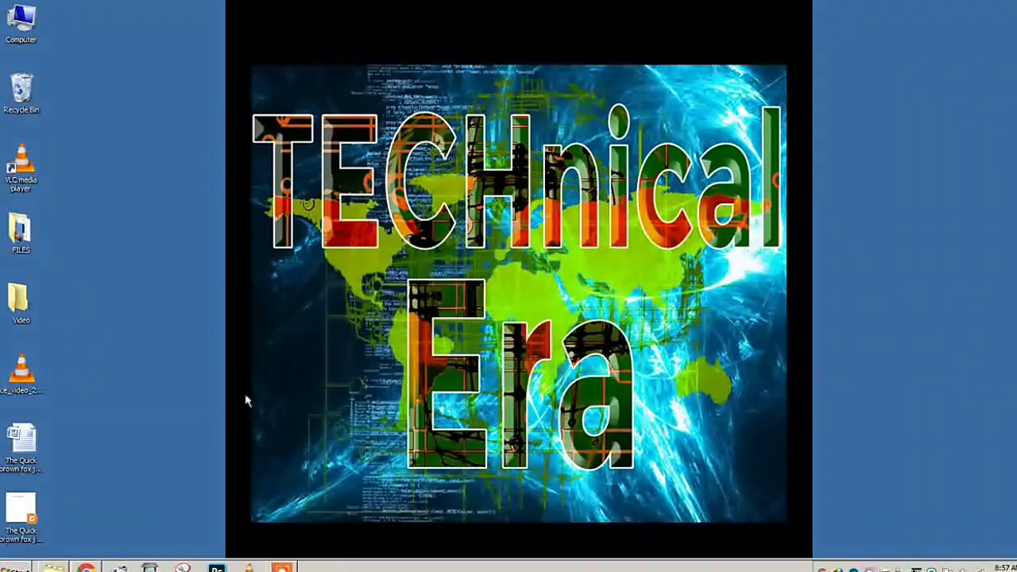
Step: Delete the "The Quick brown fox jumps over the lazy dog" Word document and its PDF from the desktop
drag(21, 439, 71, 28)
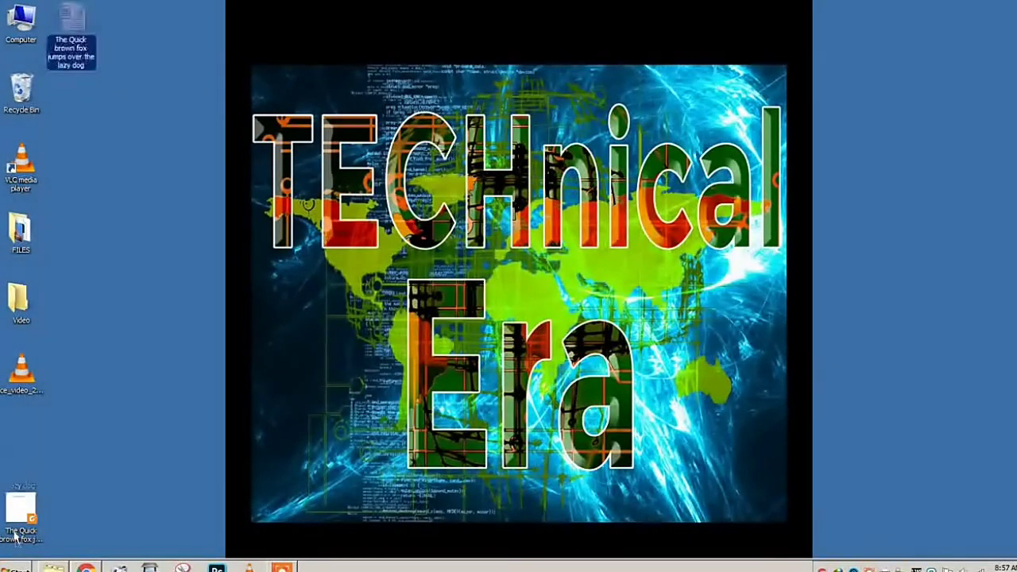
click(101, 411)
click(35, 531)
ctrl+click(77, 51)
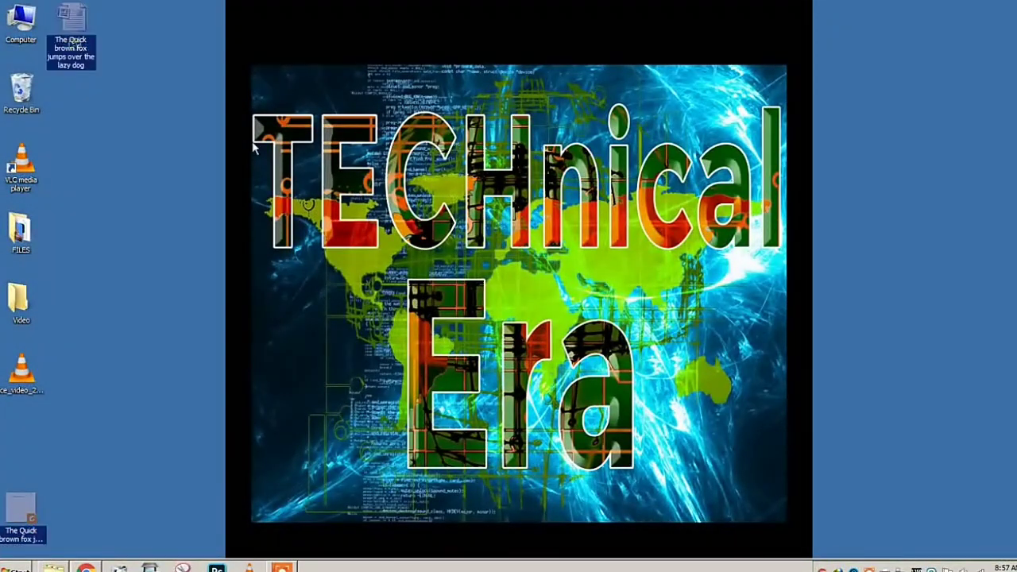
key(Delete)
key(Return)
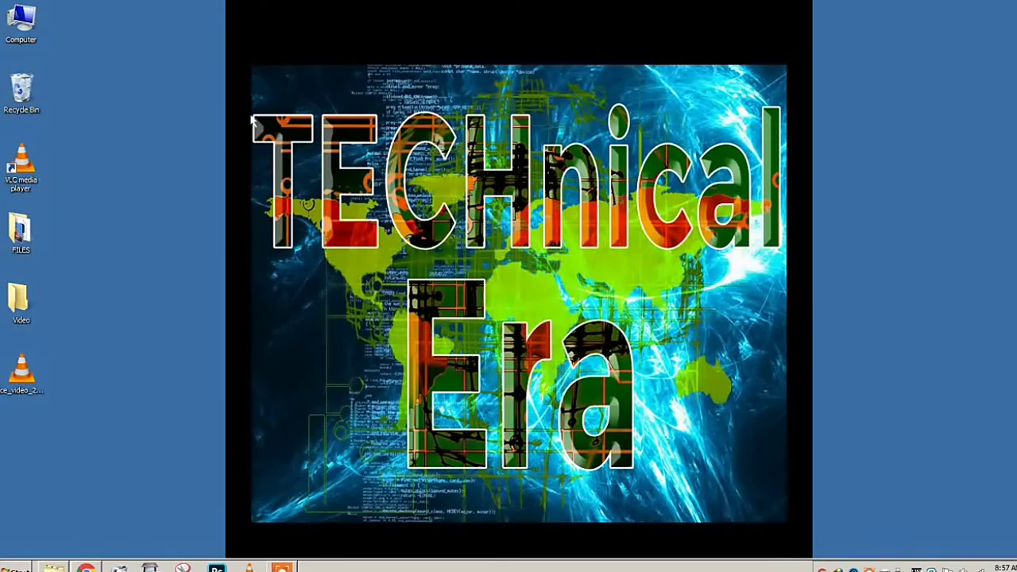
drag(252, 119, 786, 477)
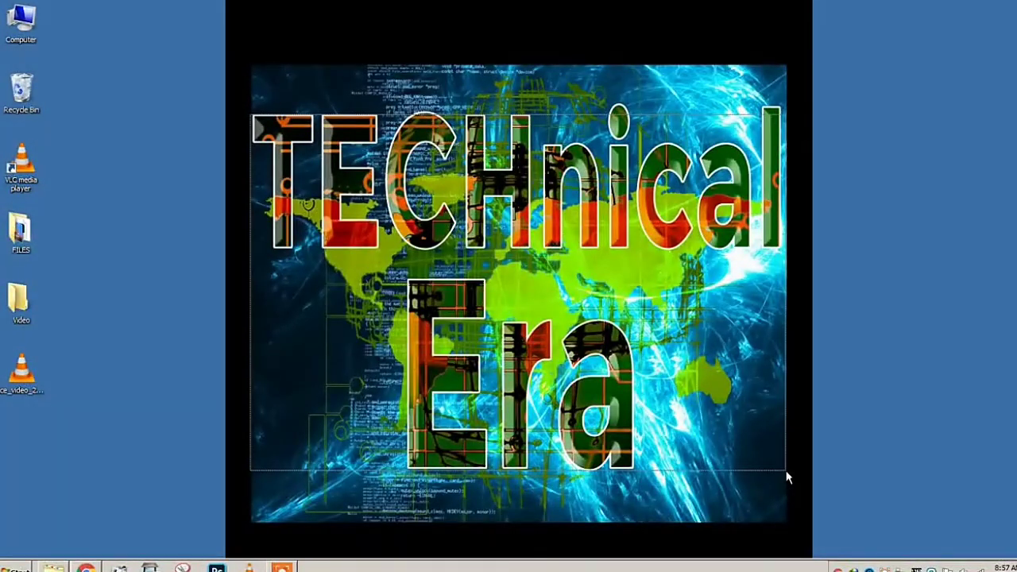
drag(786, 472, 779, 472)
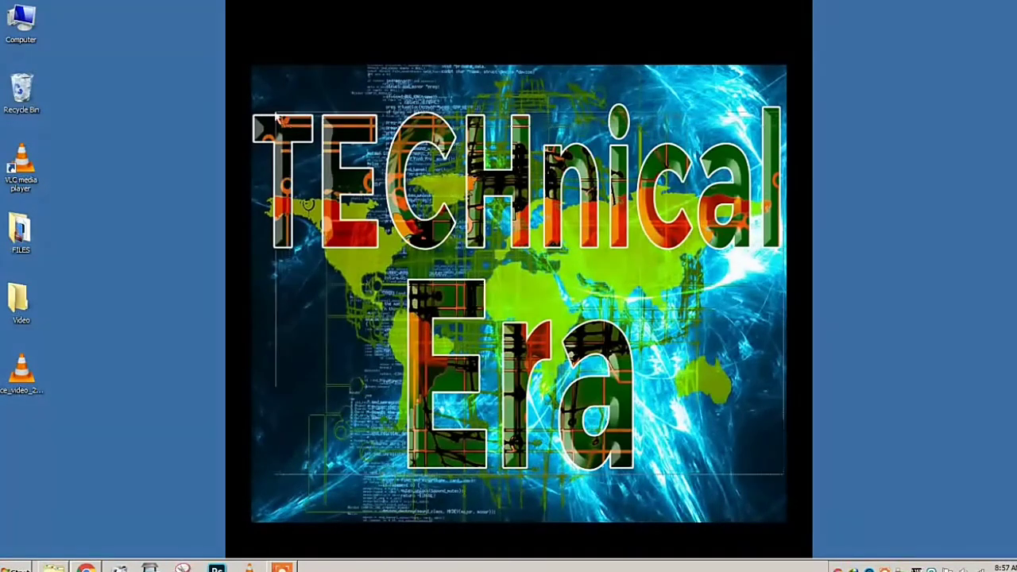